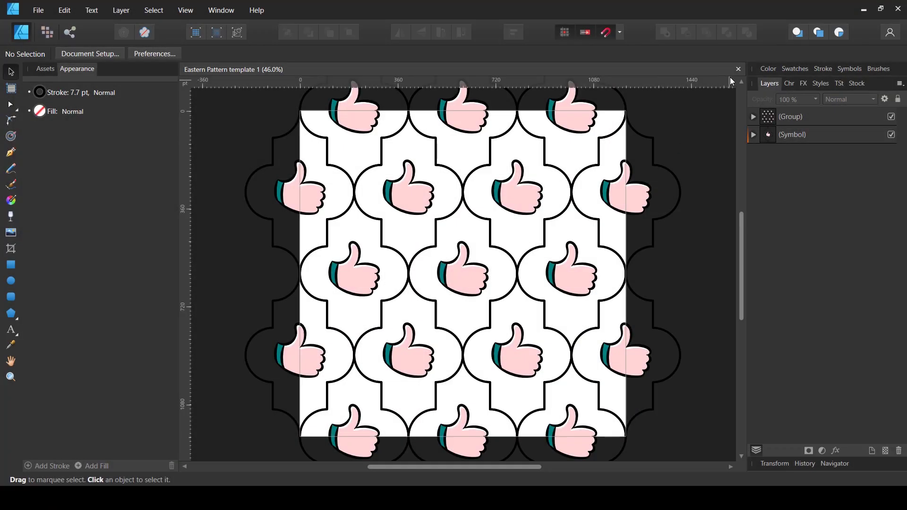
Step: Close the open pattern document and create a new 1200 × 1200 pt document at 300 DPI in RGB/8
click(738, 70)
click(39, 10)
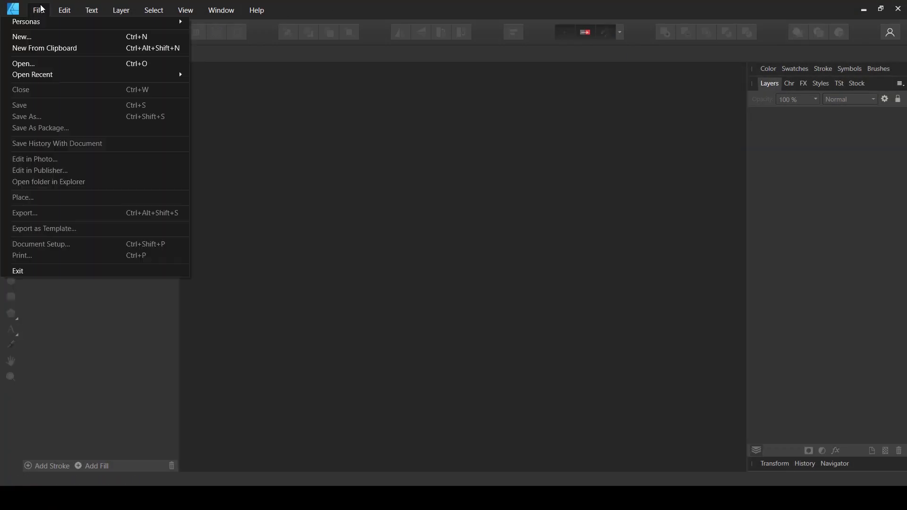
click(30, 41)
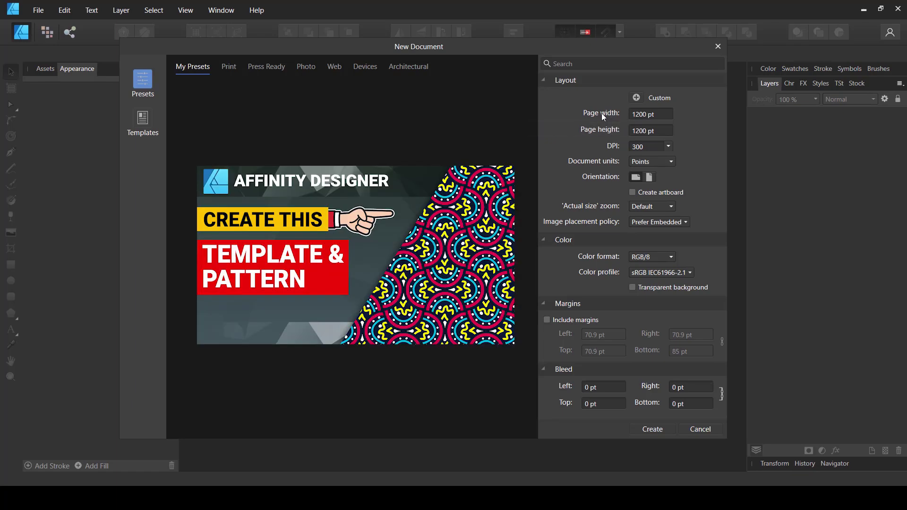
click(651, 429)
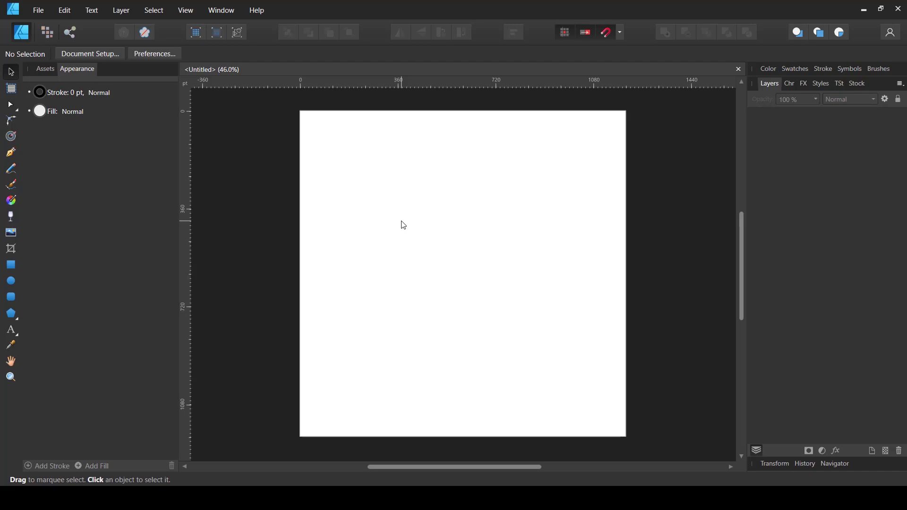
Step: Draw an upright rectangle about 484 × 646 pt on the page, with a 2.1 pt black stroke and no fill
click(11, 265)
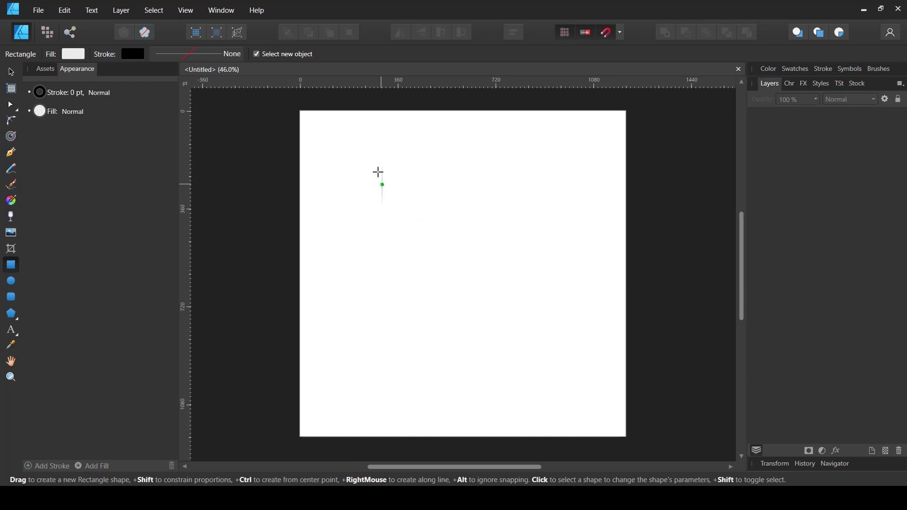
drag(372, 160, 504, 336)
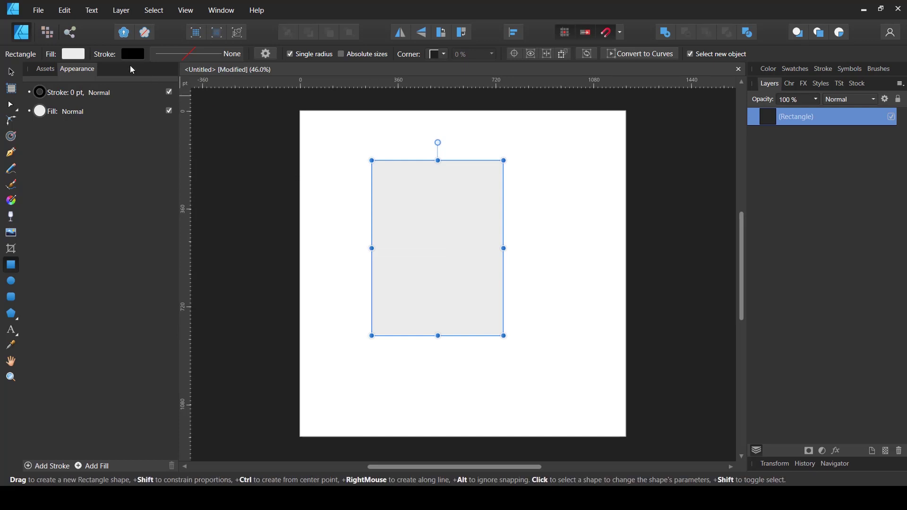
click(130, 54)
click(174, 52)
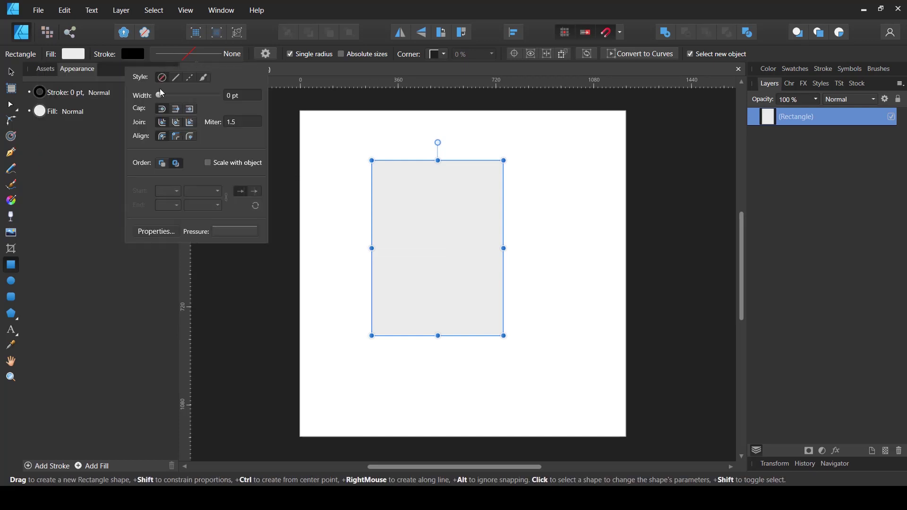
drag(159, 94, 174, 95)
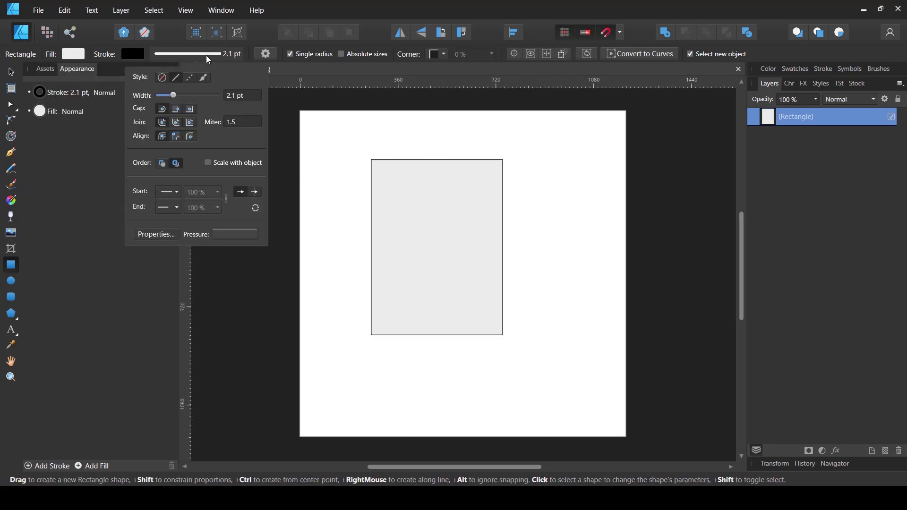
click(77, 55)
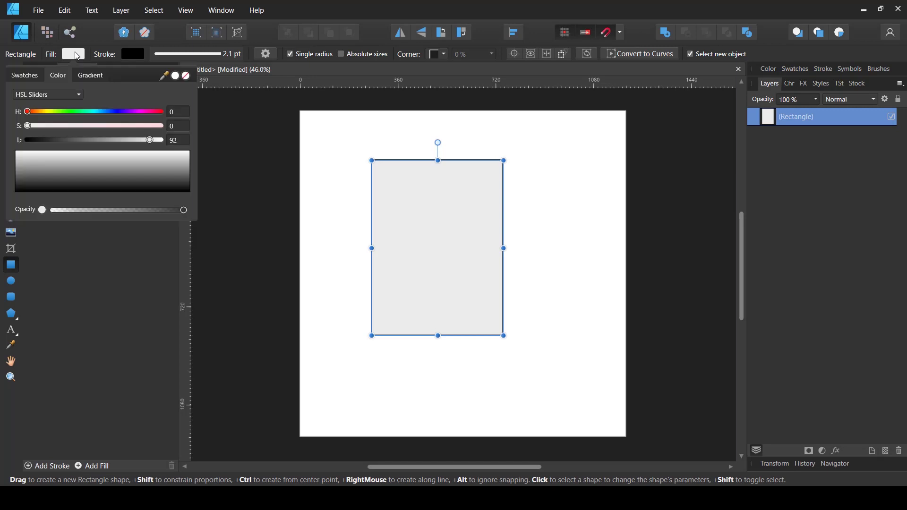
click(186, 76)
Step: Align the rectangle to the page's horizontal and vertical center
click(11, 72)
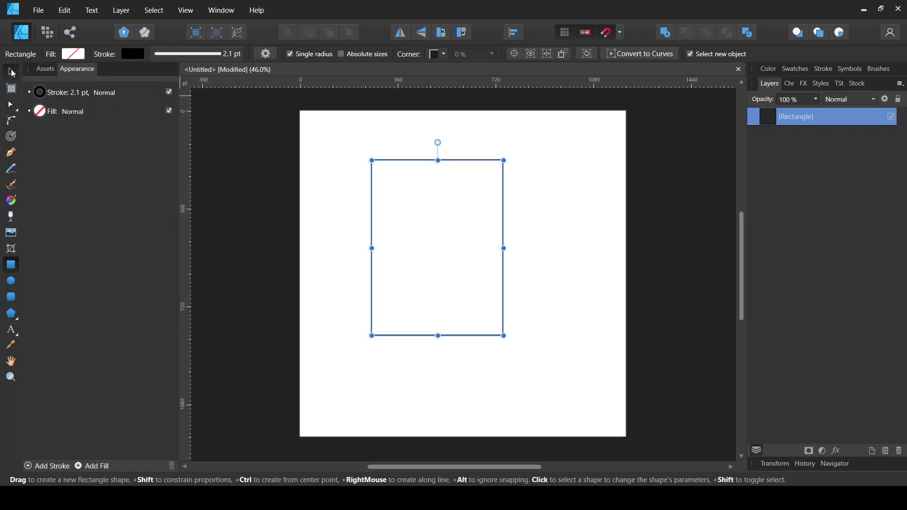
click(513, 38)
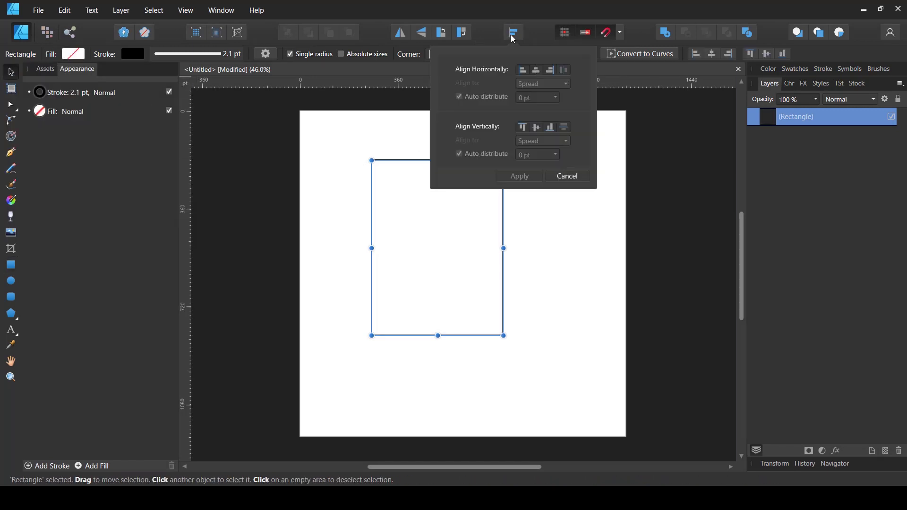
click(537, 70)
click(537, 127)
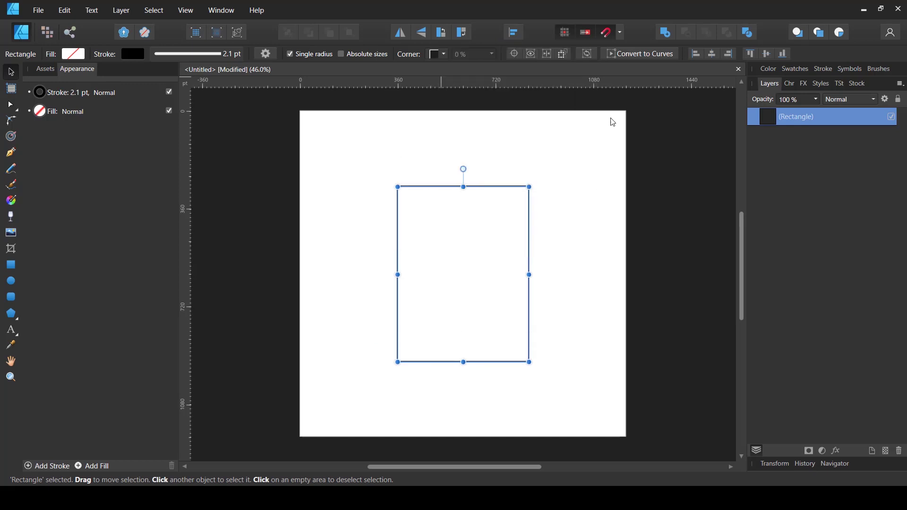
Step: Set the rectangle's height to 600 pt and its width to 400 pt
click(775, 464)
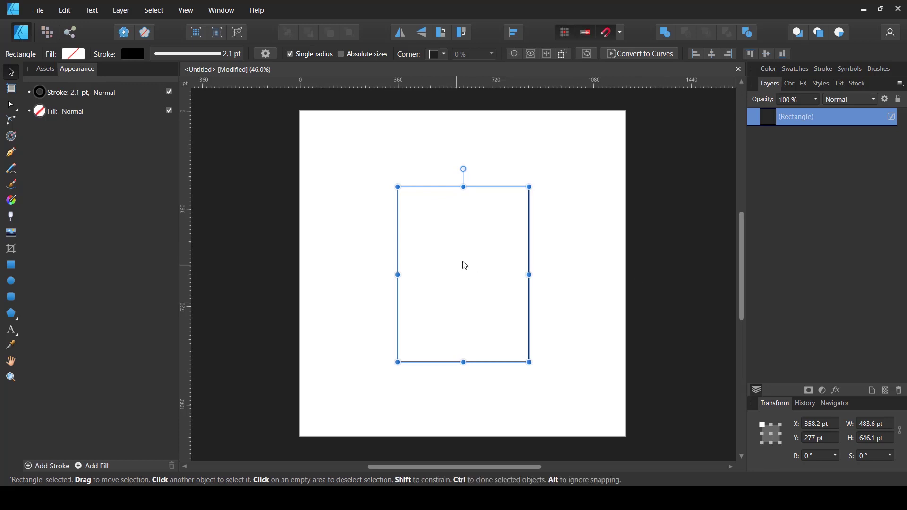
click(872, 428)
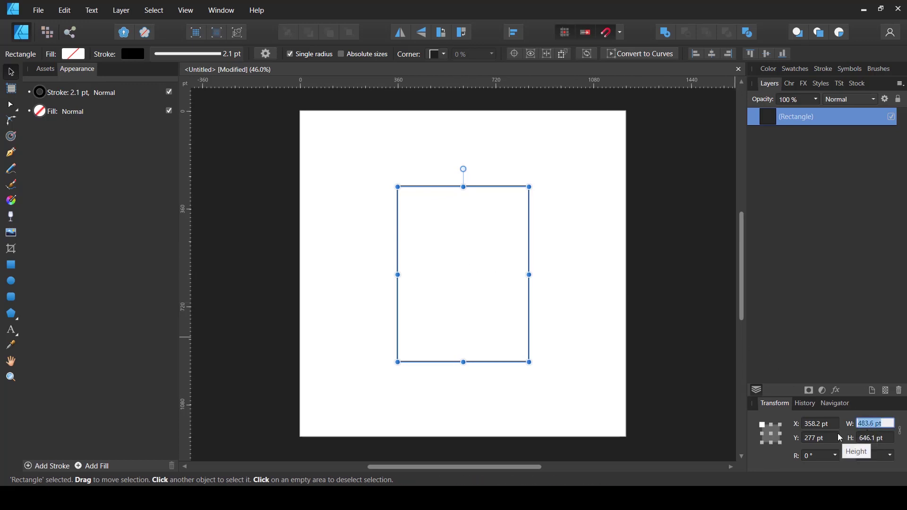
click(867, 439)
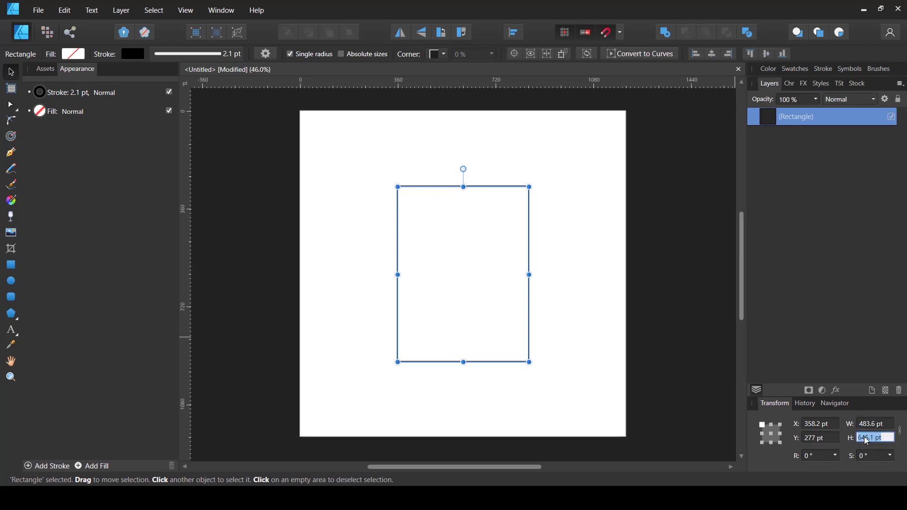
text(600)
click(865, 425)
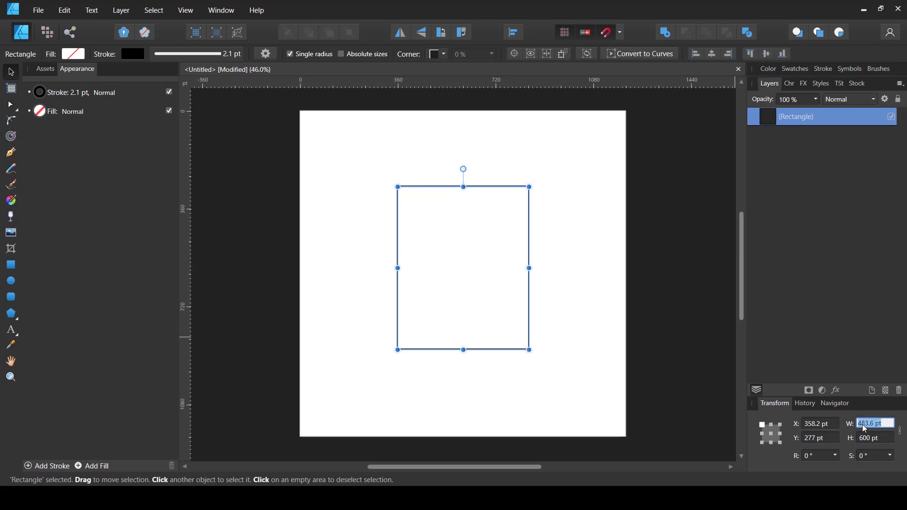
text(400)
key(Return)
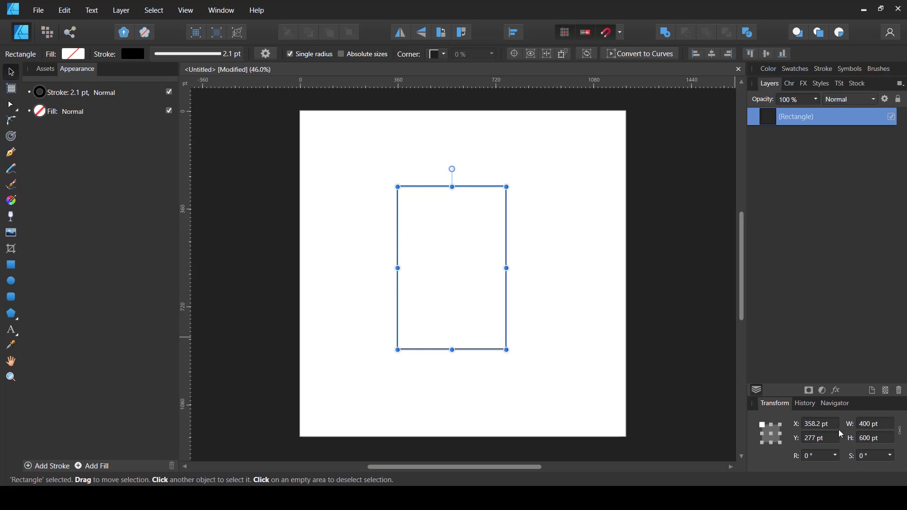
Step: Center the resized rectangle on the page both horizontally and vertically
click(515, 32)
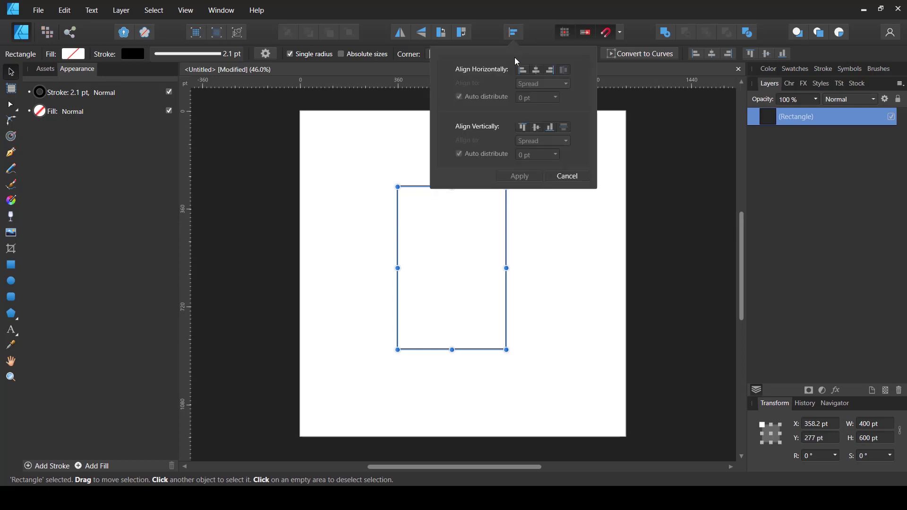
click(536, 70)
click(536, 127)
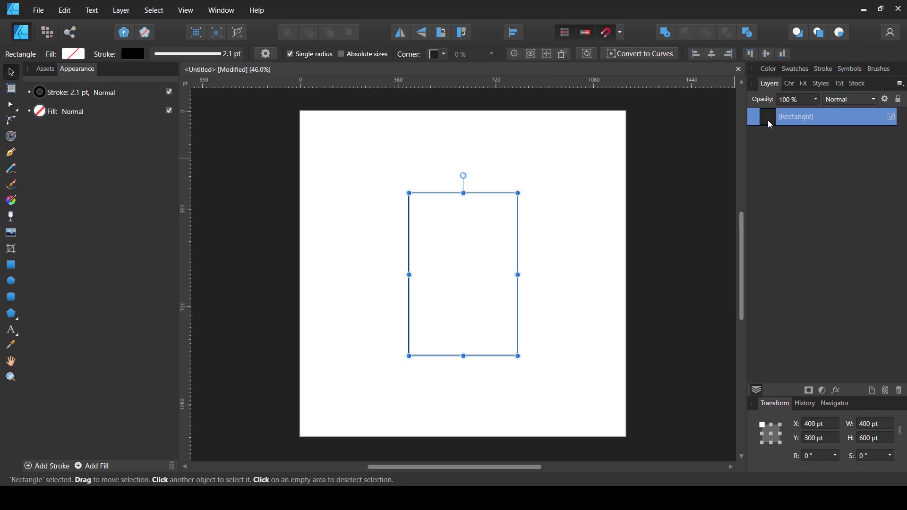
Step: Duplicate the rectangle, set the copy's width to 200 pt and center it horizontally on the page
key(ctrl+j)
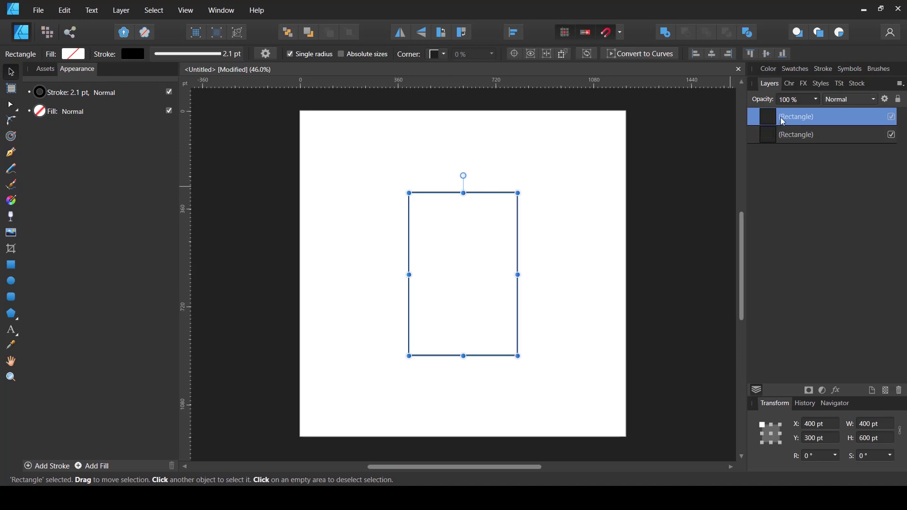
click(875, 428)
text(200)
key(Return)
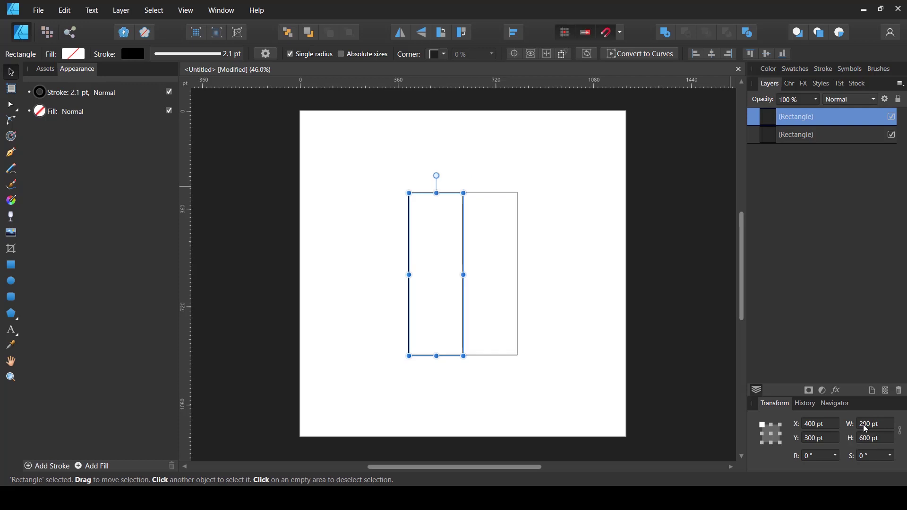
click(515, 33)
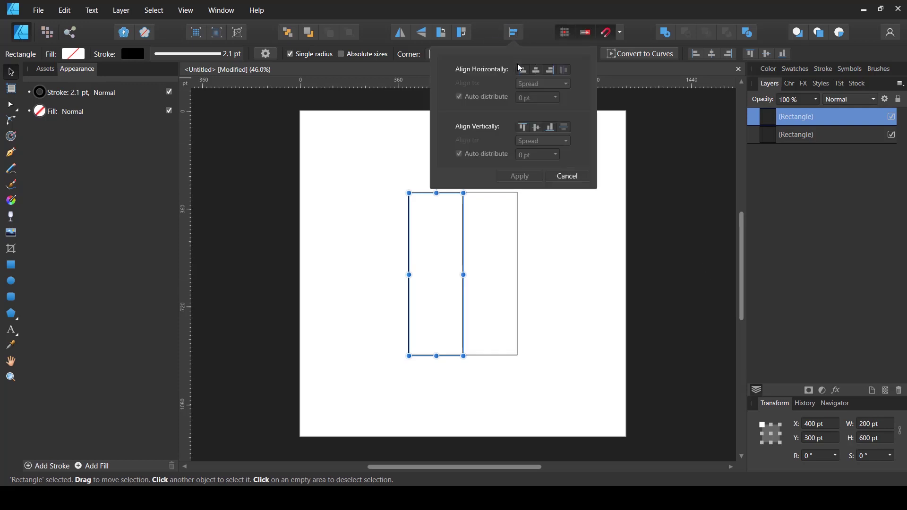
click(536, 69)
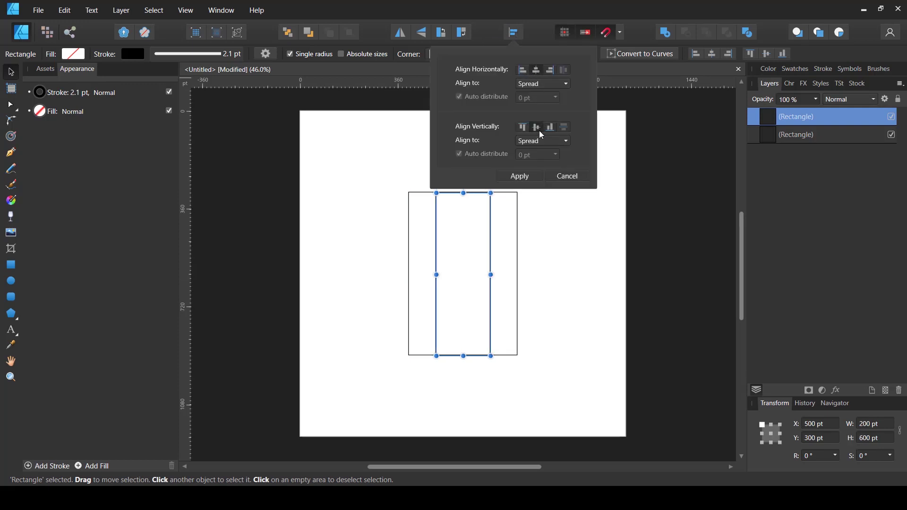
Step: Duplicate the 400 × 600 pt rectangle and rename the narrow rectangle's layer as vertical
click(769, 135)
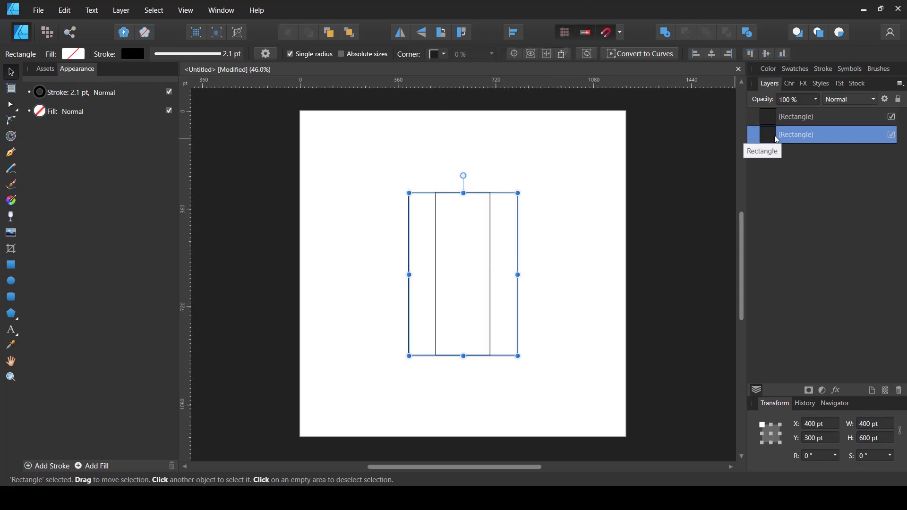
key(ctrl+j)
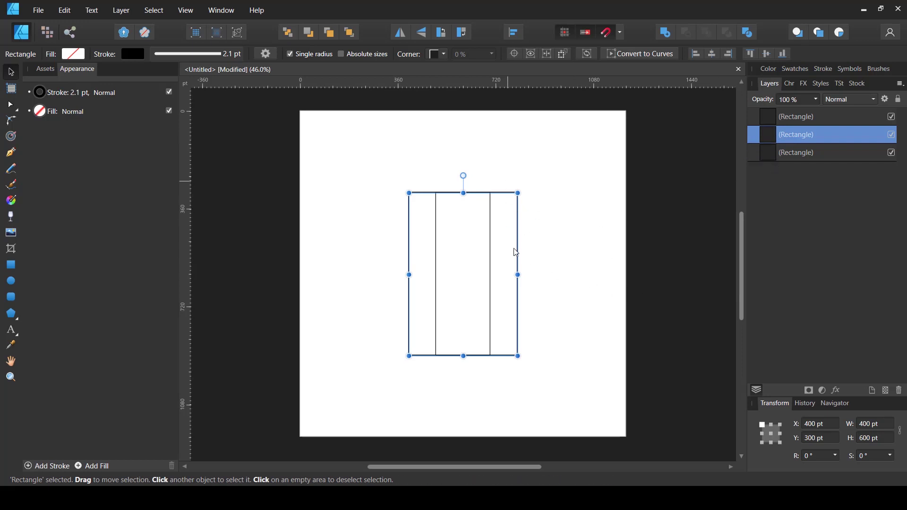
click(780, 118)
double_click(797, 116)
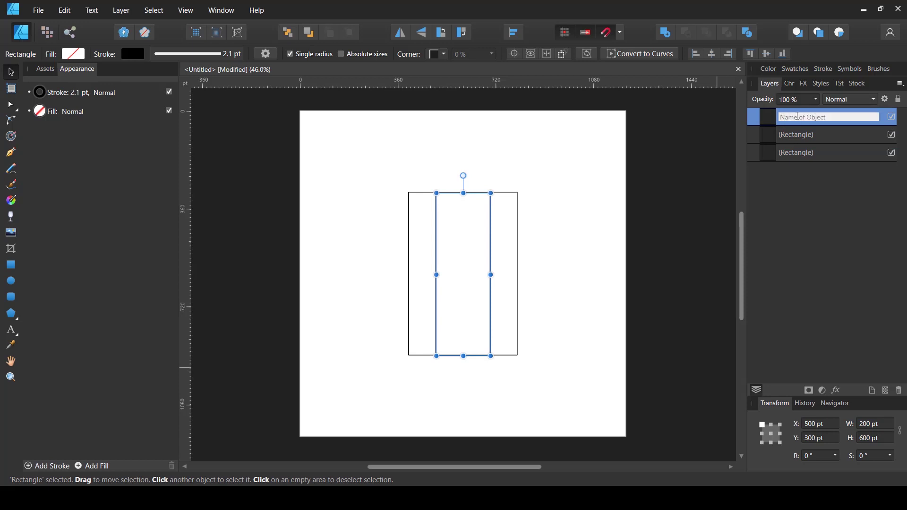
text(vertical)
key(Return)
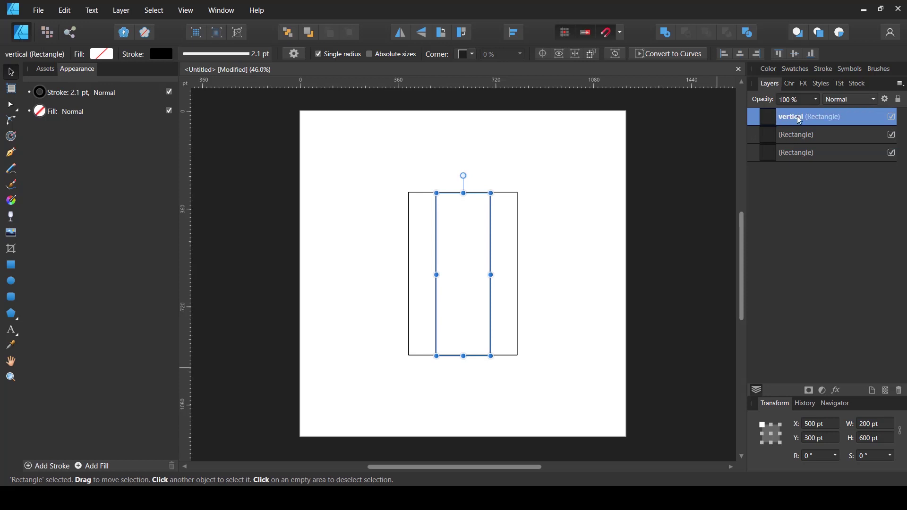
drag(797, 115, 781, 126)
Step: Set the height of the middle layer's rectangle to 200 pt and center it vertically on the page
click(796, 137)
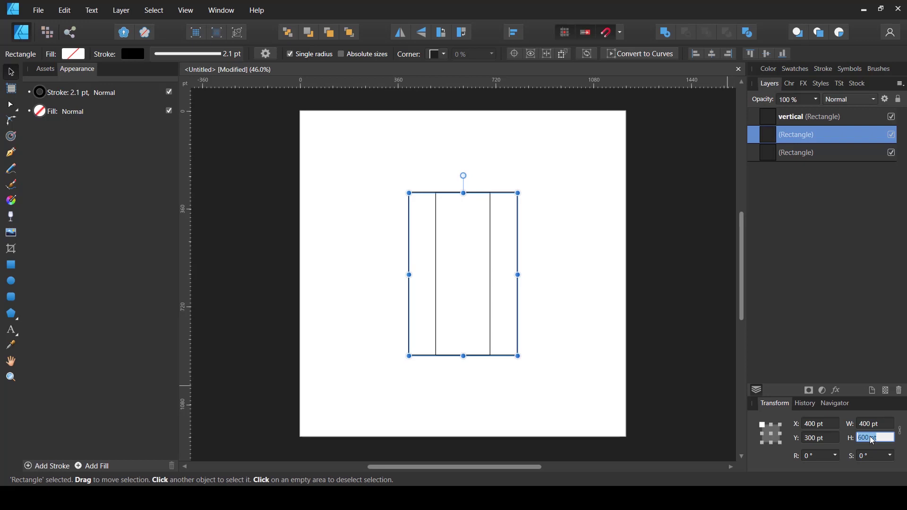
text(200)
key(Return)
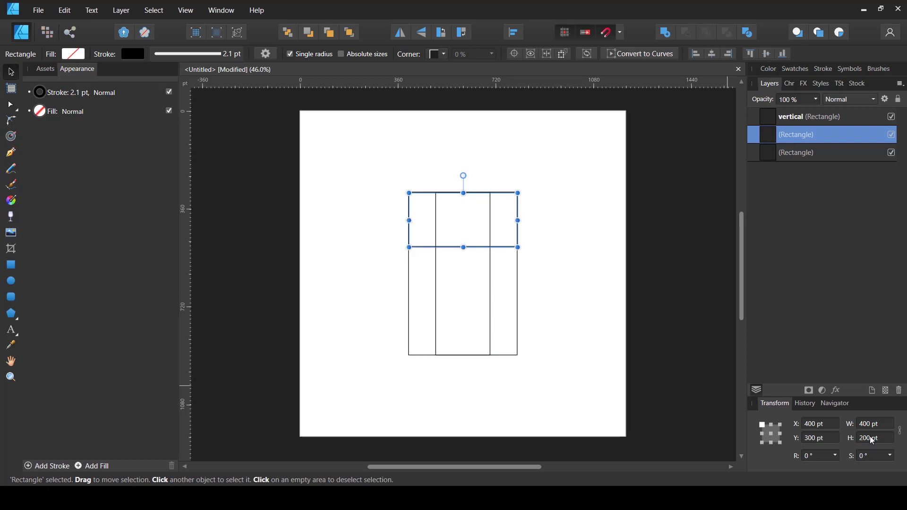
click(515, 32)
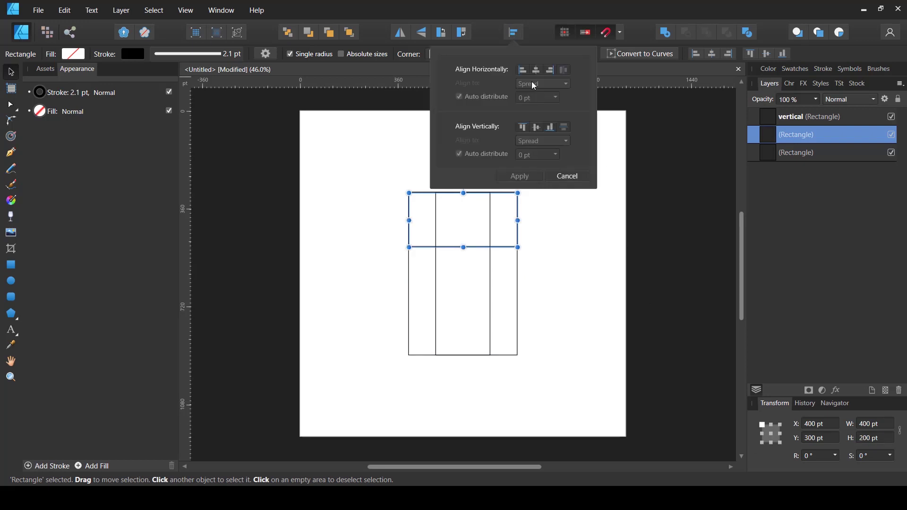
click(538, 127)
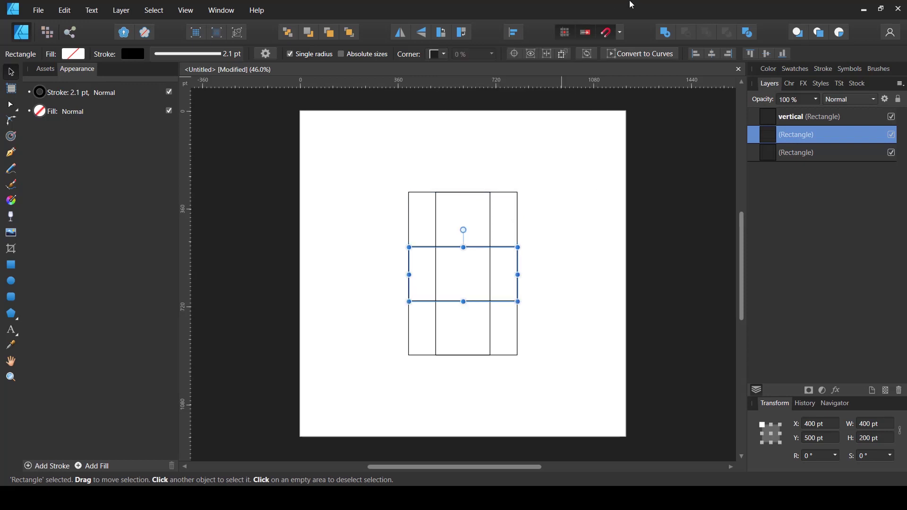
Step: Rename the layer of the 400 × 200 pt rectangle as horizontal
click(797, 119)
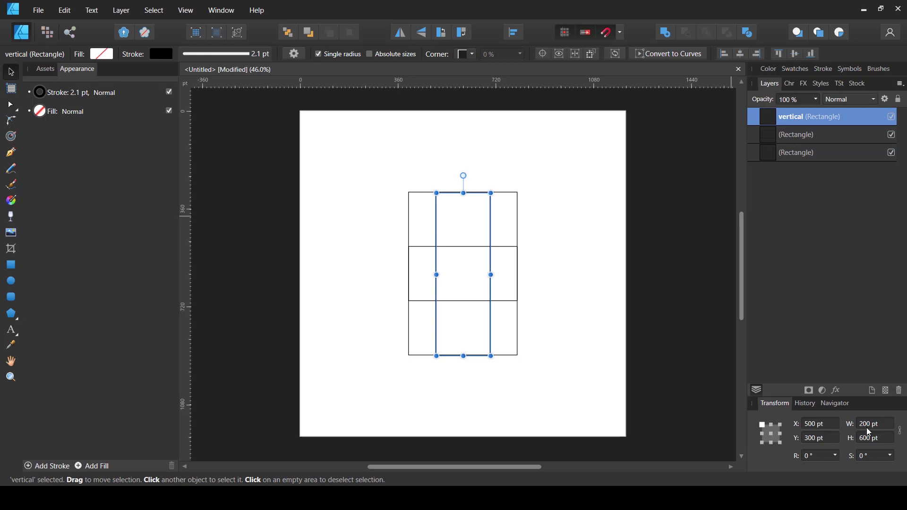
click(777, 136)
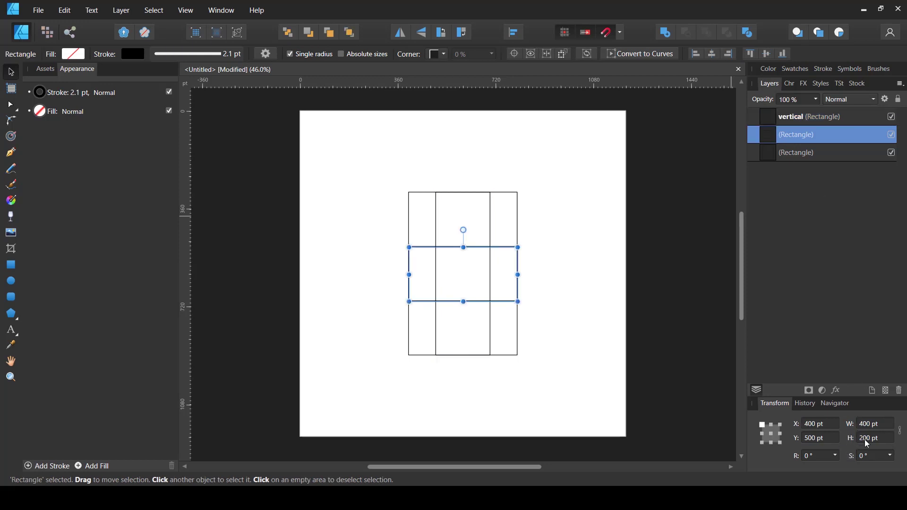
click(789, 122)
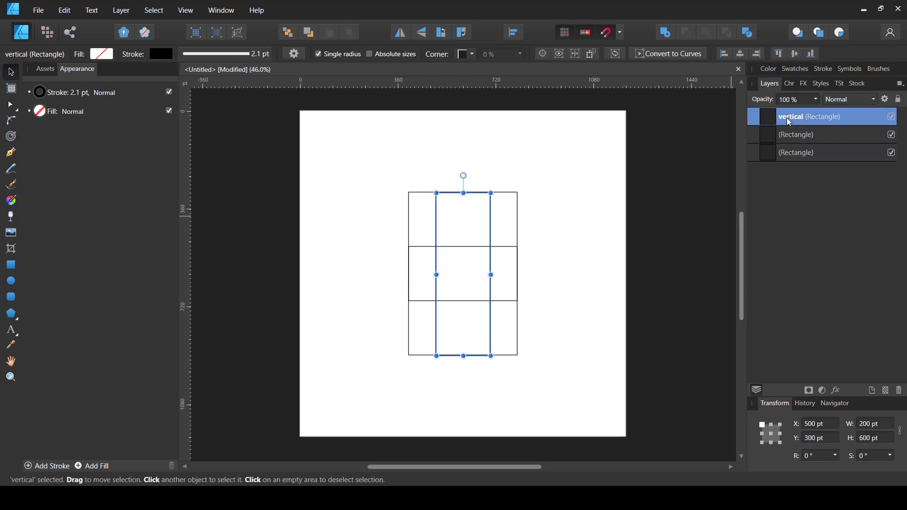
click(791, 137)
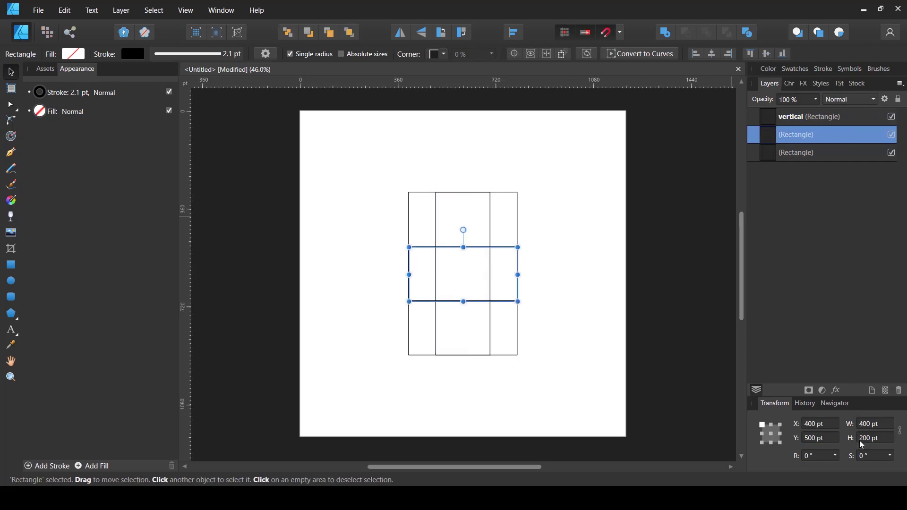
double_click(797, 134)
text(horizontal)
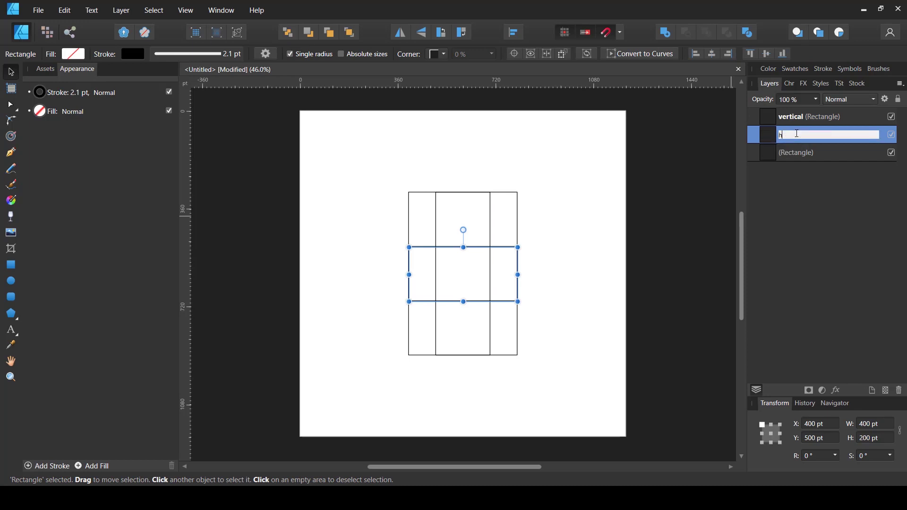
key(Return)
Step: Compare the vertical and horizontal rectangles by selecting their layers in turn
click(783, 121)
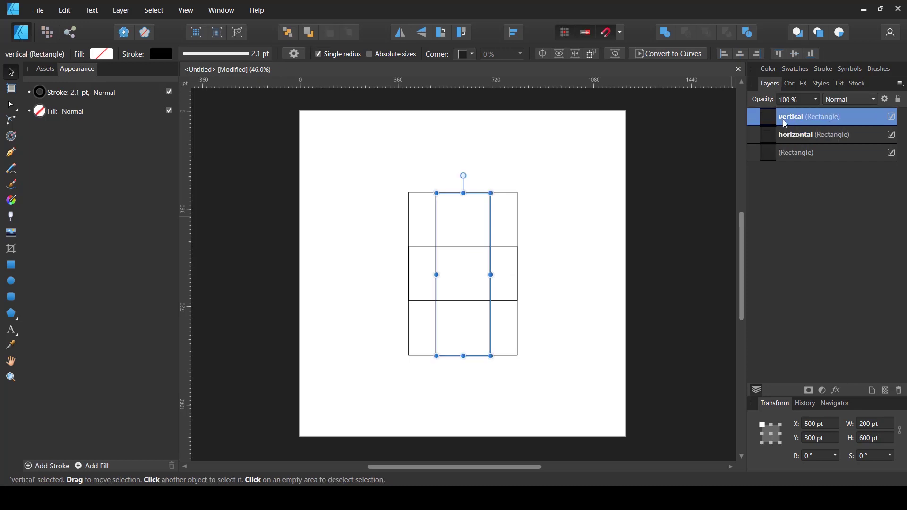
click(788, 136)
click(790, 121)
click(792, 138)
click(792, 119)
click(793, 136)
click(796, 118)
click(792, 139)
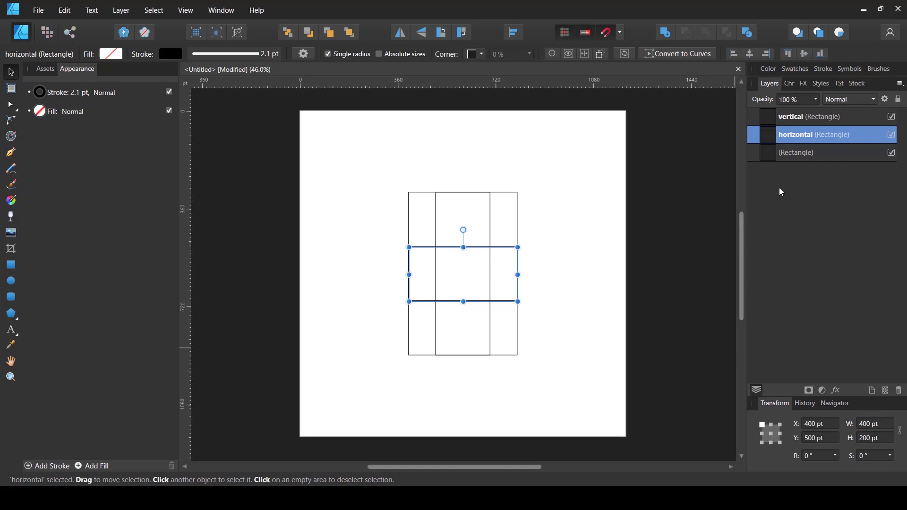
Step: Hide the unnamed 400 × 600 pt rectangle and give the vertical rectangle concave corners of 50%
click(892, 153)
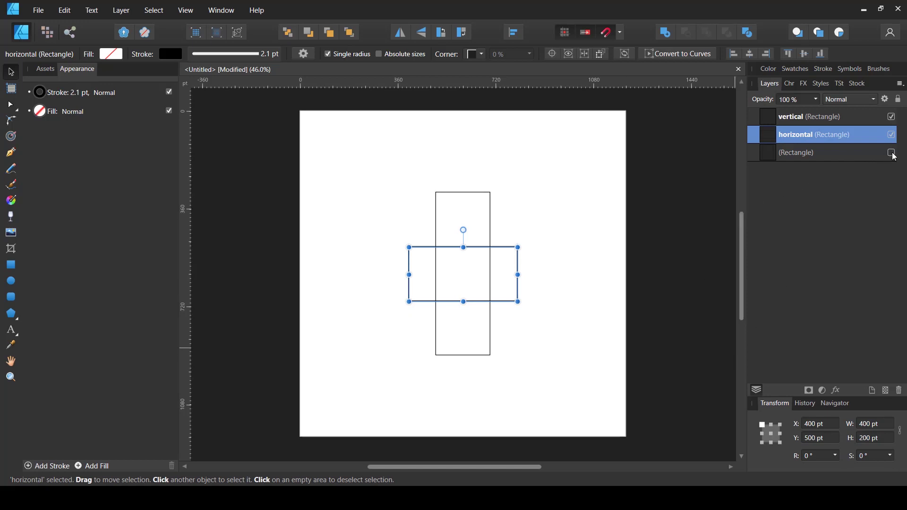
click(781, 118)
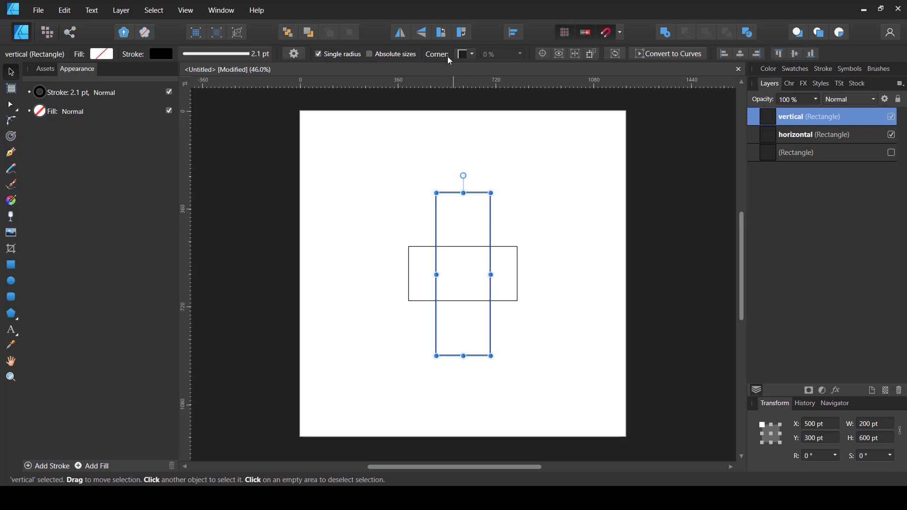
click(469, 54)
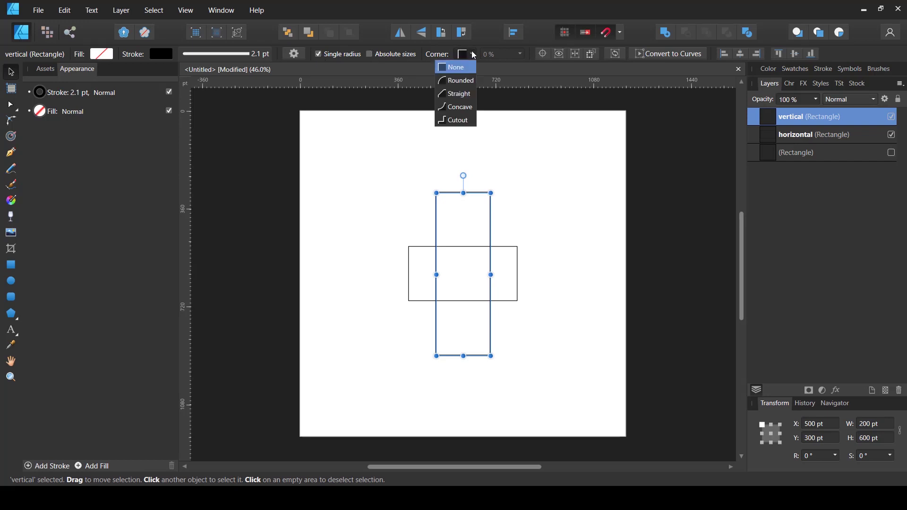
click(458, 109)
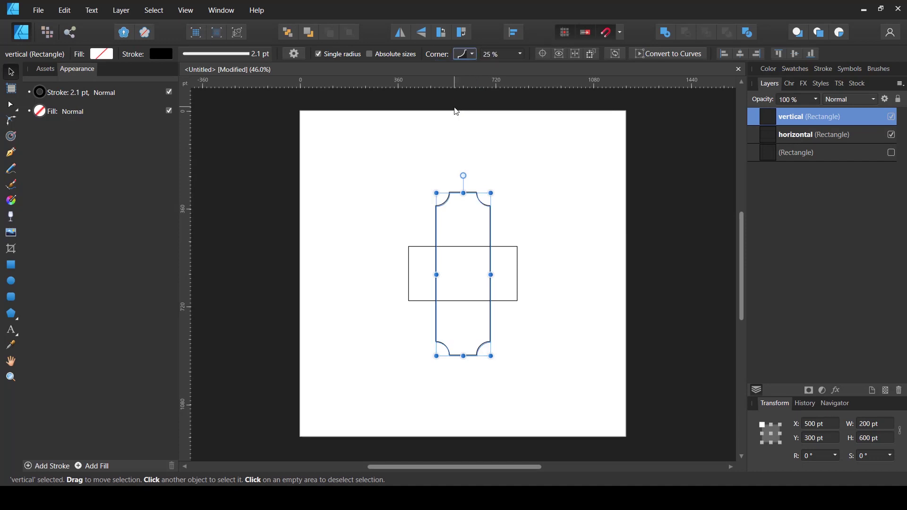
click(521, 55)
drag(523, 66, 597, 70)
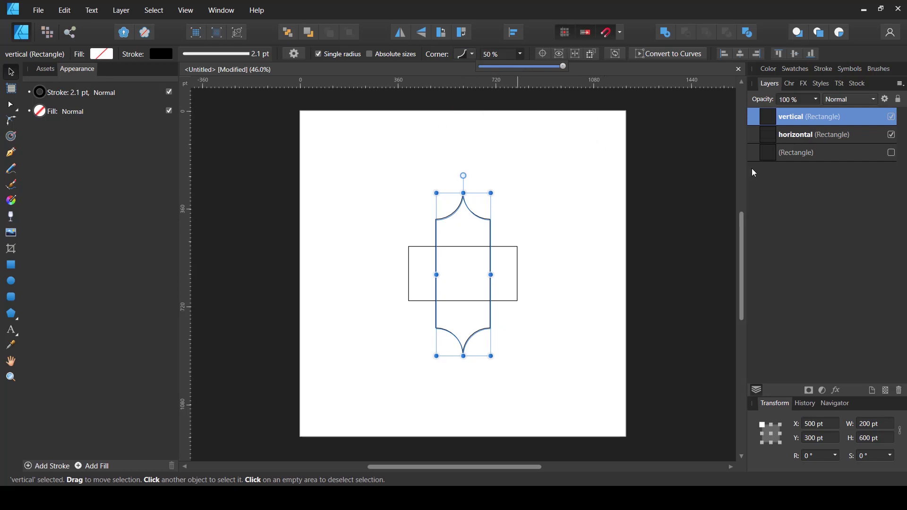
Step: Give the horizontal rectangle rounded corners of 50%, then deselect it
click(782, 137)
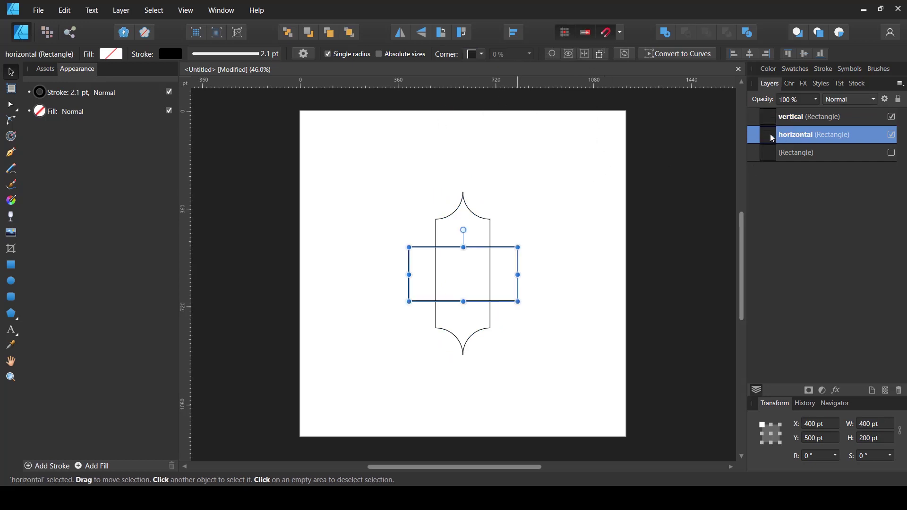
click(483, 55)
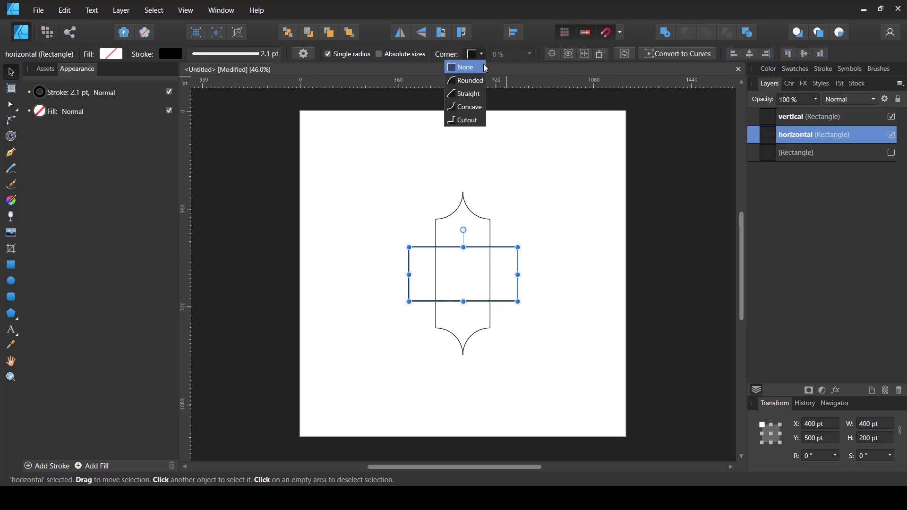
click(478, 82)
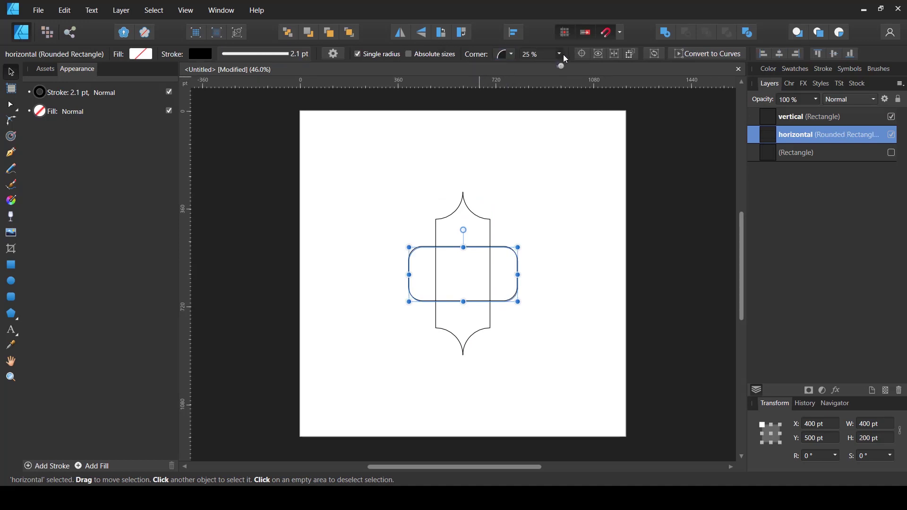
drag(560, 55, 678, 77)
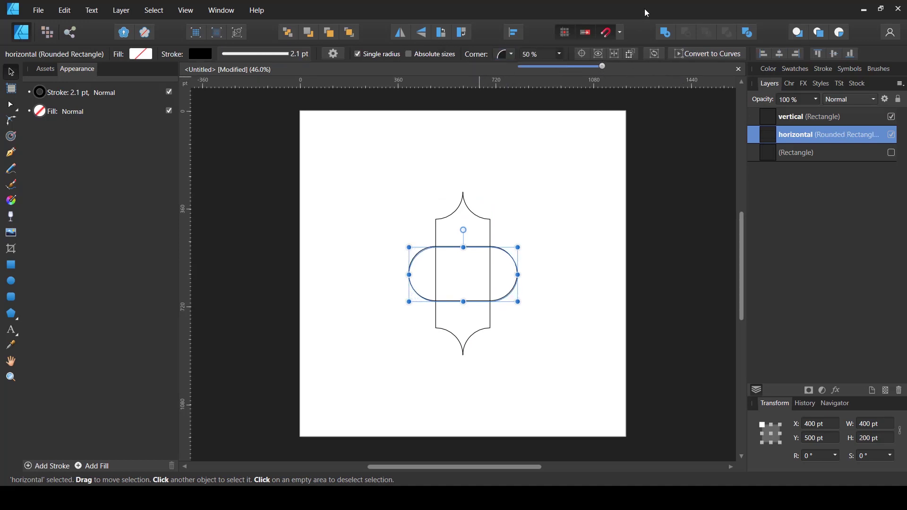
click(331, 258)
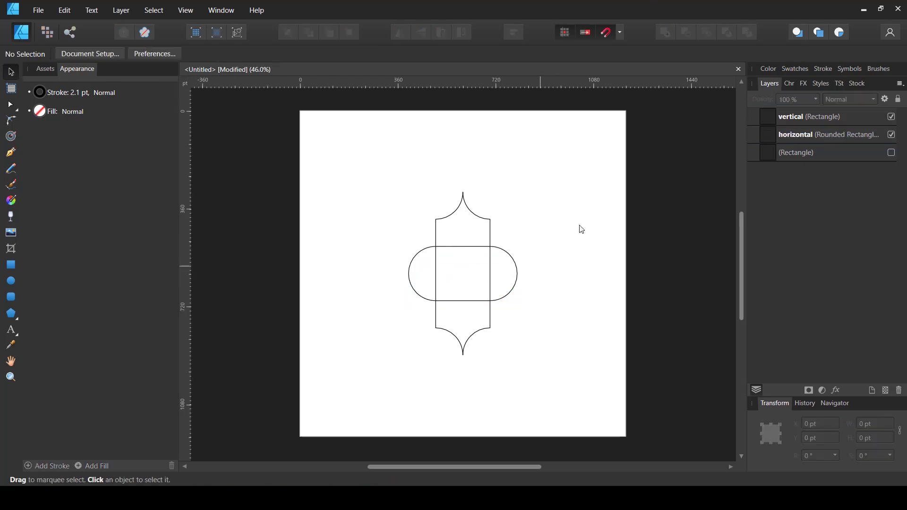
Step: Merge the vertical and horizontal shapes into a single outline with the Add boolean operation
click(836, 136)
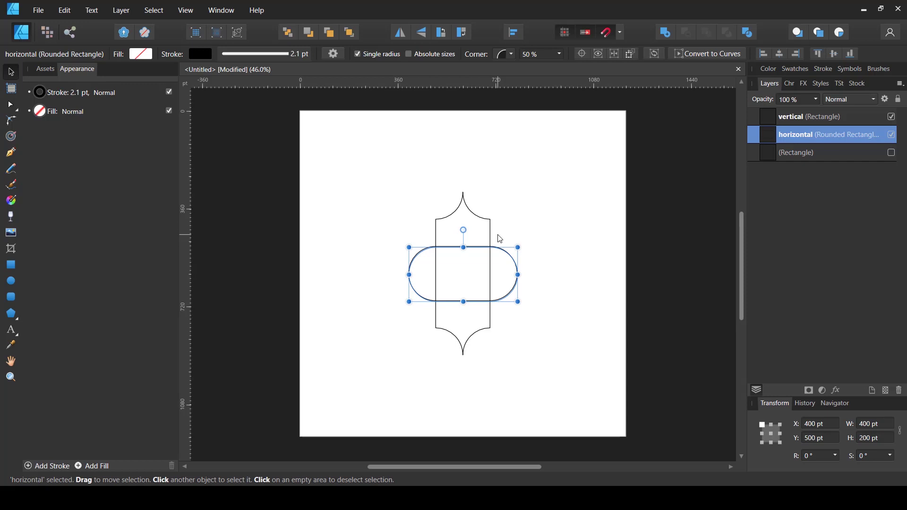
key(ctrl+j)
key(ctrl+z)
shift+click(795, 117)
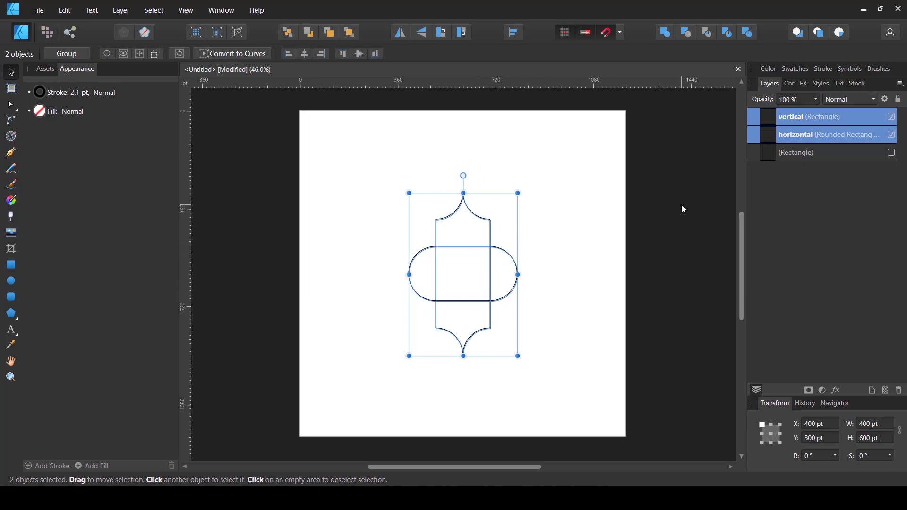
click(668, 34)
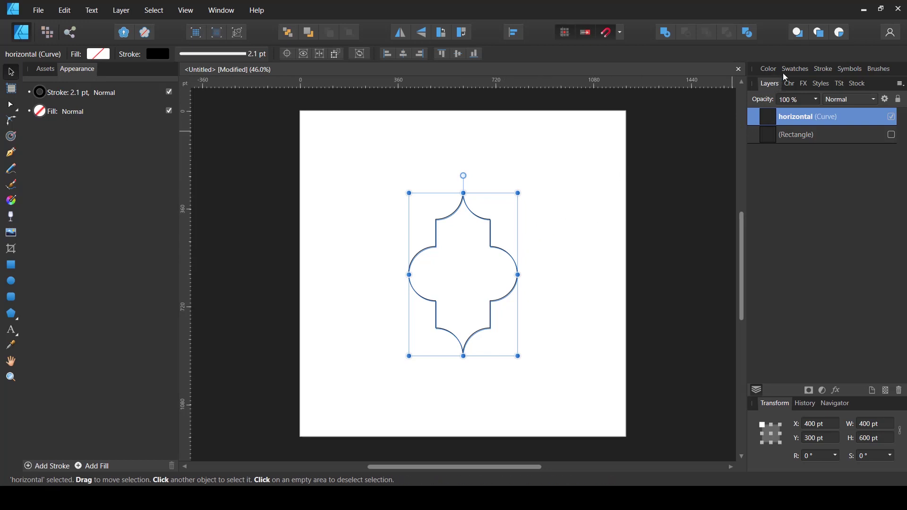
Step: Create a symbol from the merged outline
click(849, 69)
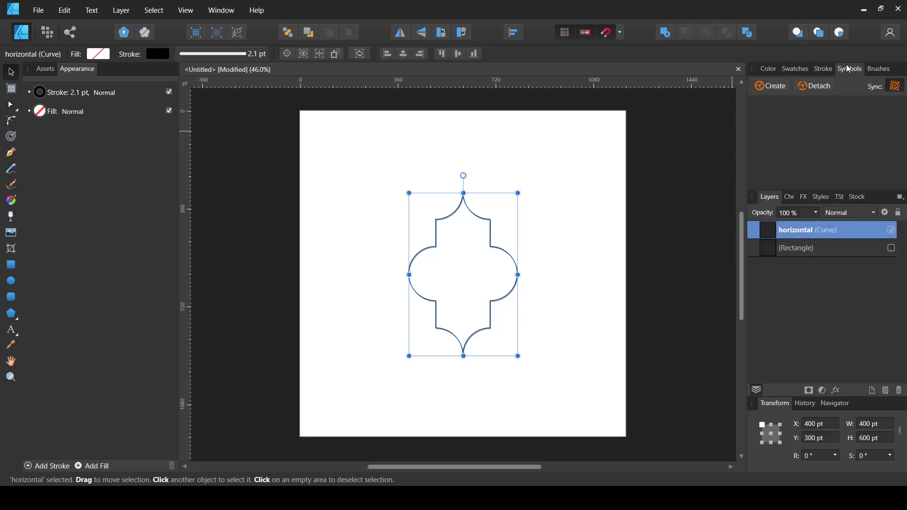
click(763, 90)
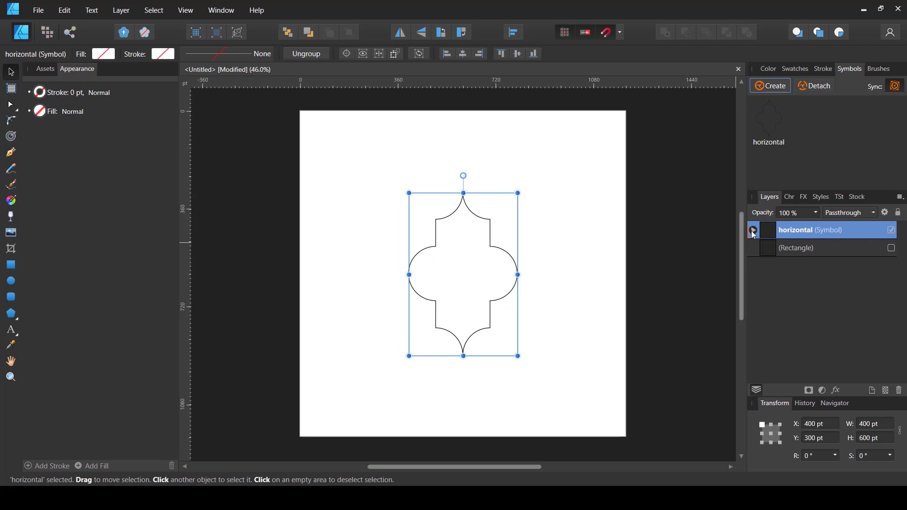
click(853, 69)
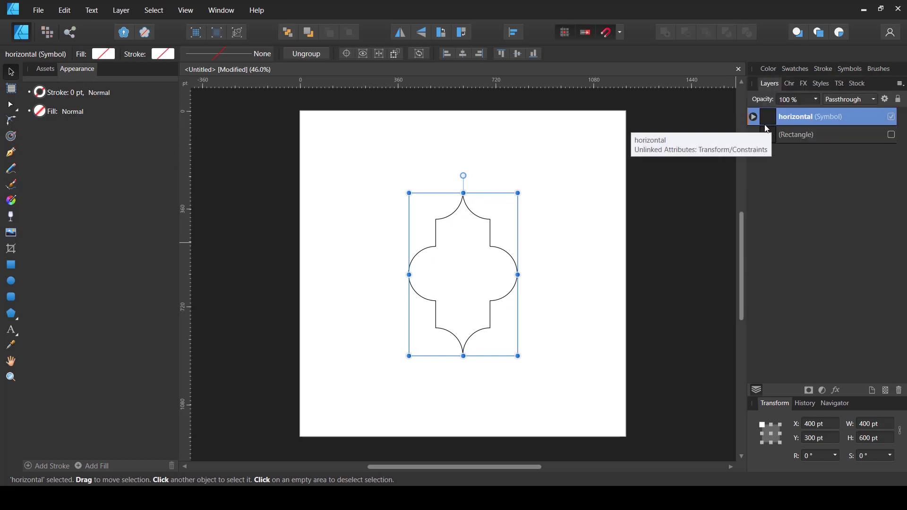
Step: Duplicate the symbol and snap the copy against the original's right side at X 800 pt, Y 300 pt
key(ctrl+j)
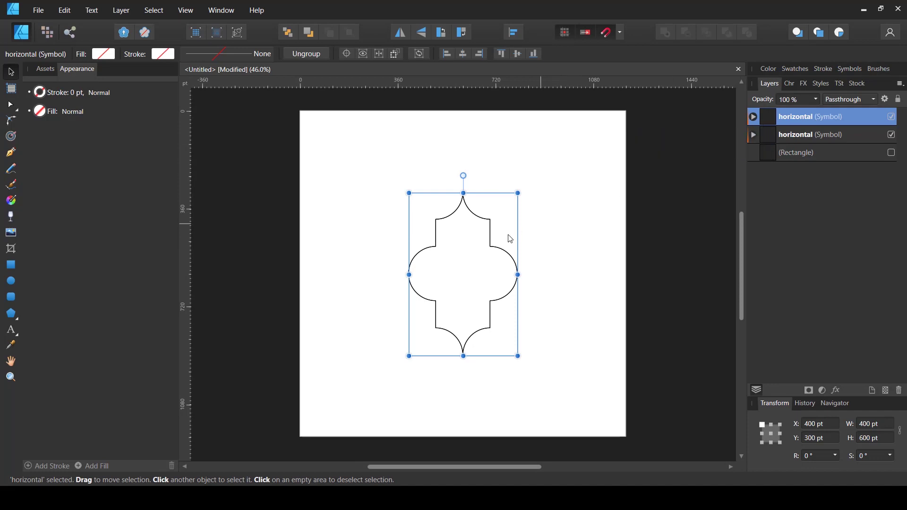
drag(495, 249, 602, 253)
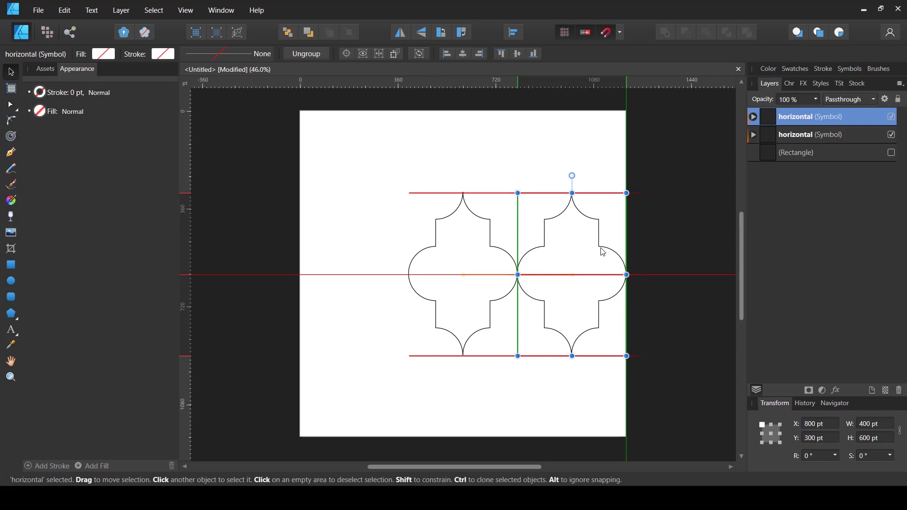
drag(602, 252, 602, 252)
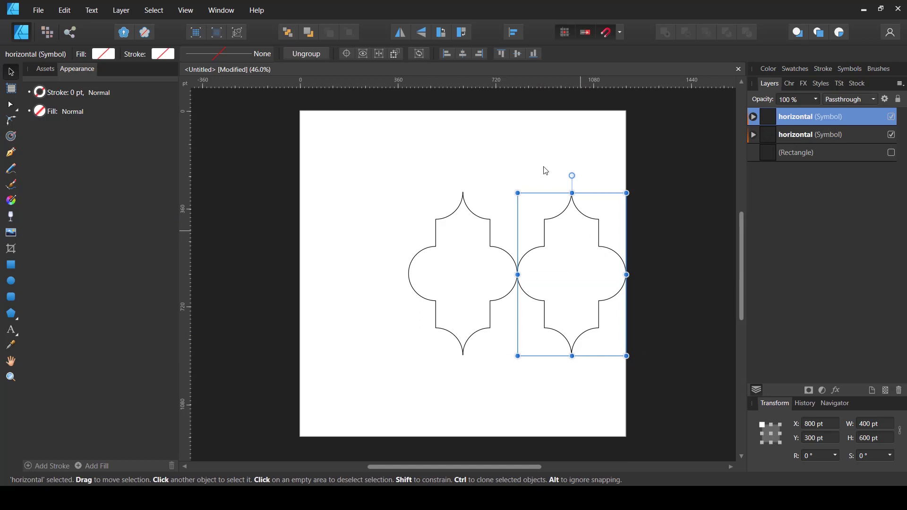
key(ctrl+d)
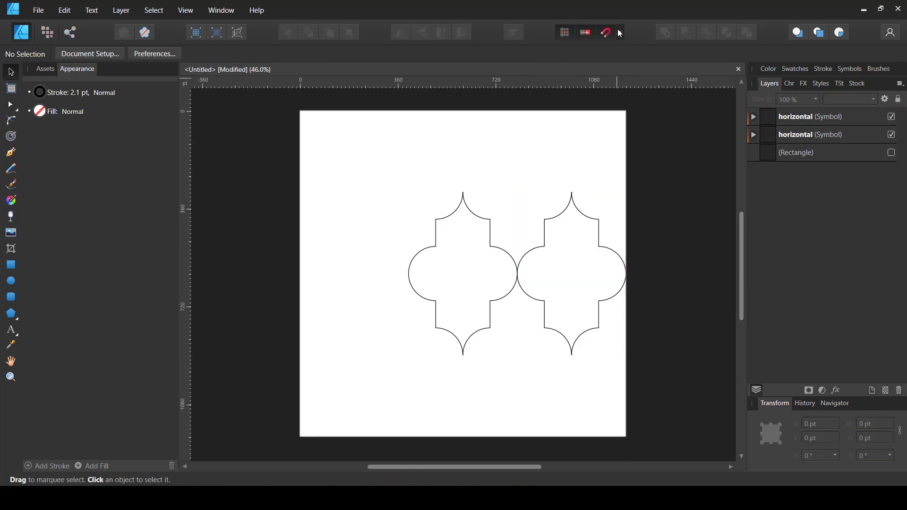
Step: Check the snapping options, then duplicate the rightmost symbol and snap the copy to the page's left edge at X 0 pt, Y 300 pt
click(620, 32)
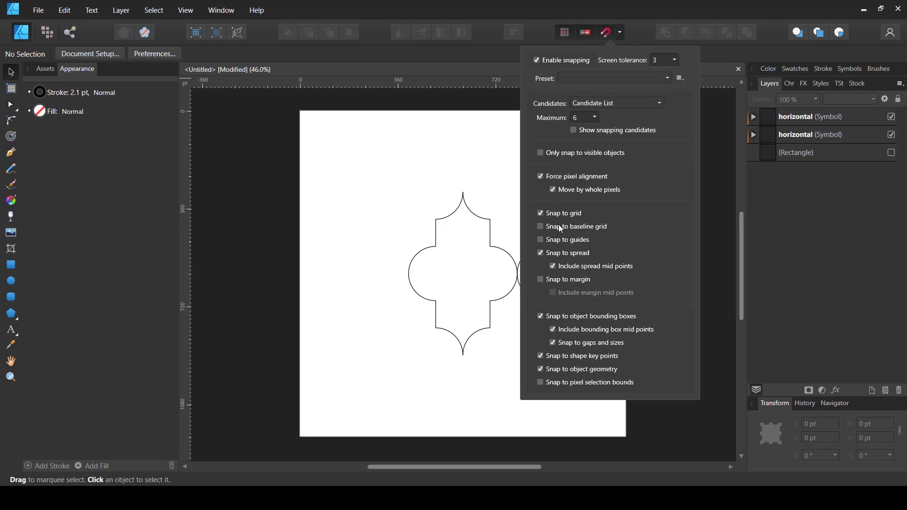
click(625, 30)
drag(658, 195, 577, 266)
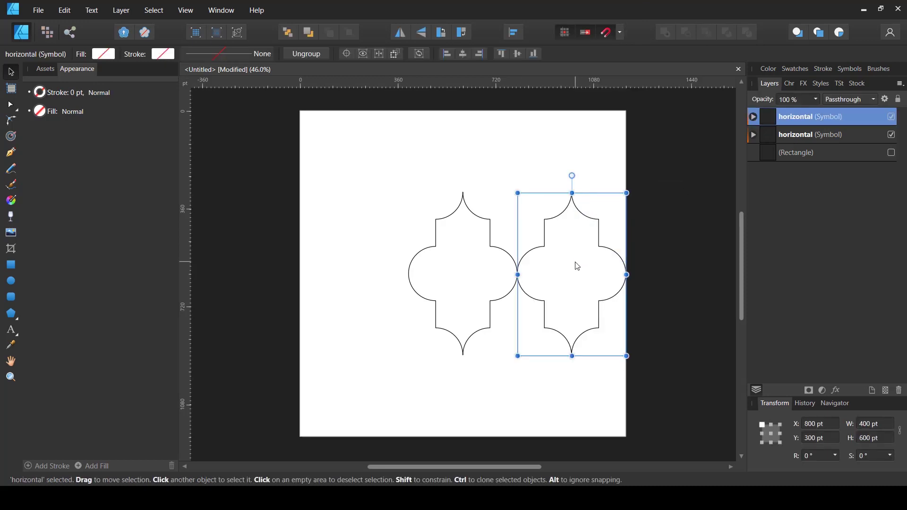
key(ctrl+j)
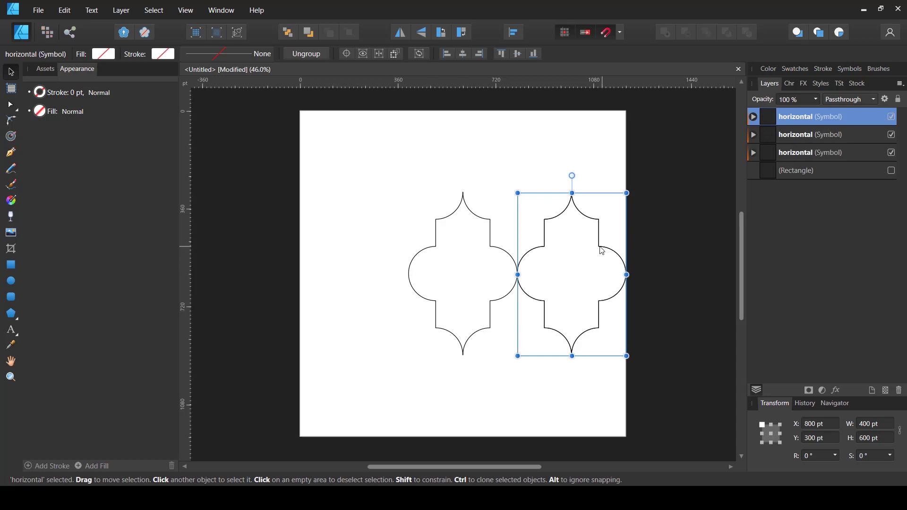
drag(602, 251, 388, 263)
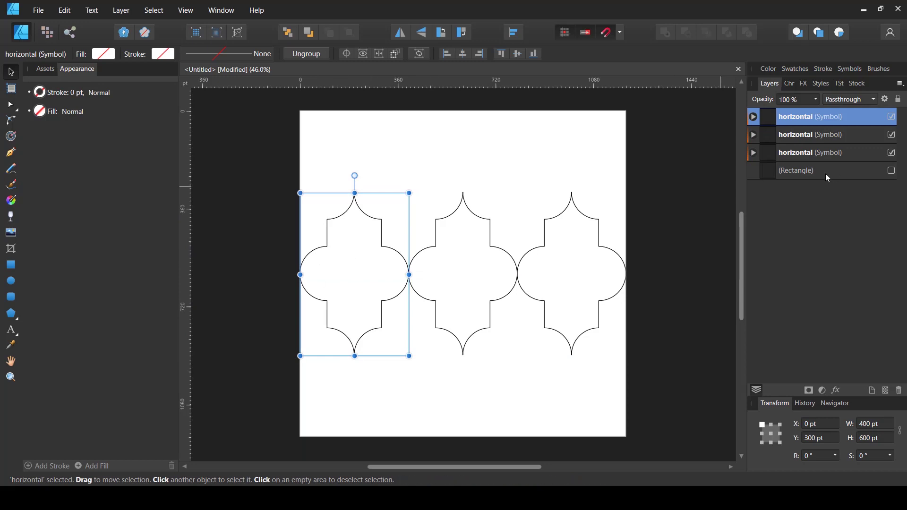
Step: Duplicate the row of three symbols and snap the copies half a tile up and left, at X -200 pt, Y 0 pt
drag(651, 196, 632, 202)
drag(510, 245, 287, 336)
key(ctrl+j)
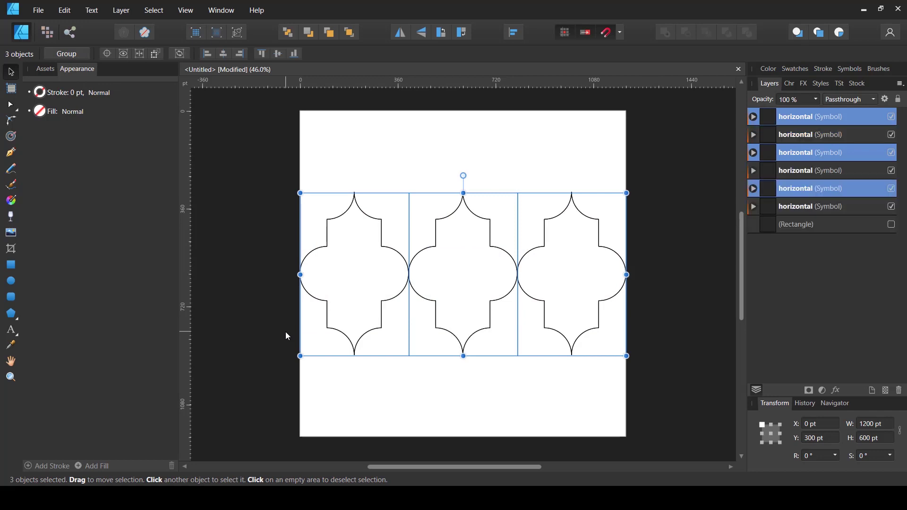
drag(466, 354, 413, 269)
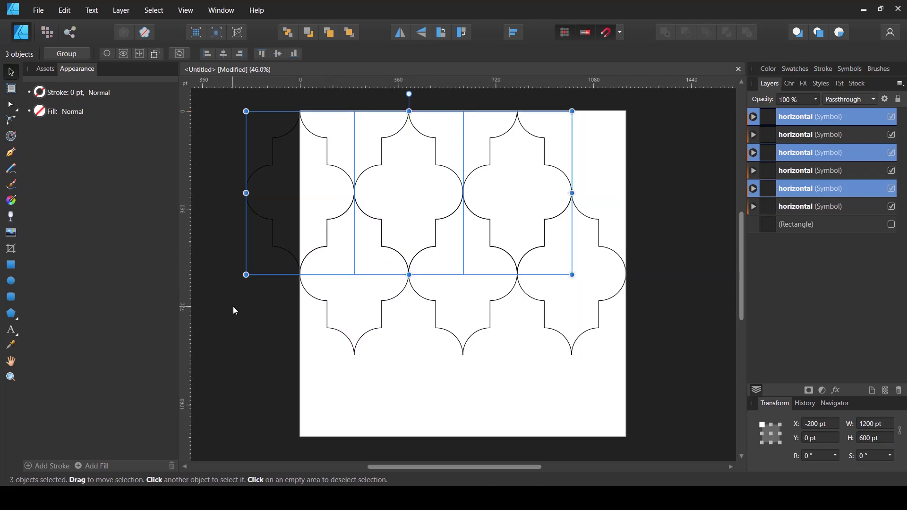
Step: Duplicate the leftmost symbol of the upper row and snap the copy to the row's other end at X 1000 pt, Y 0 pt
drag(232, 276, 271, 186)
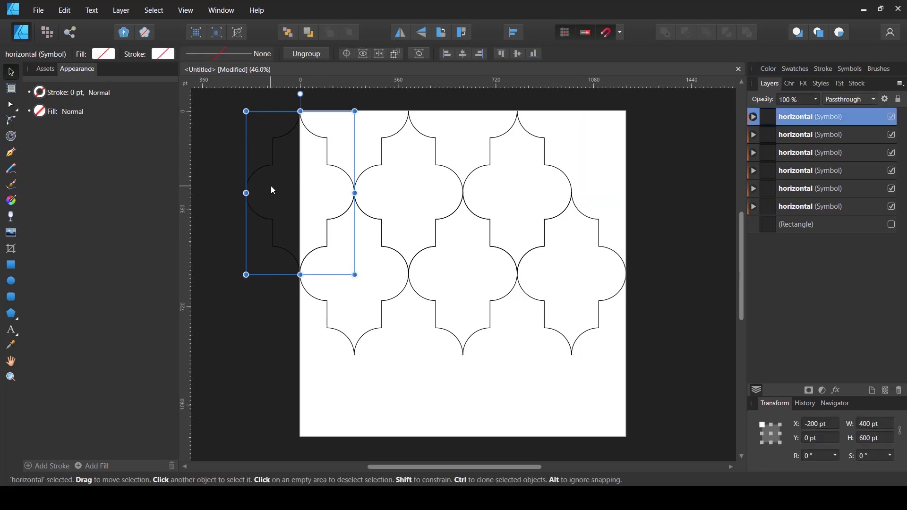
key(ctrl+j)
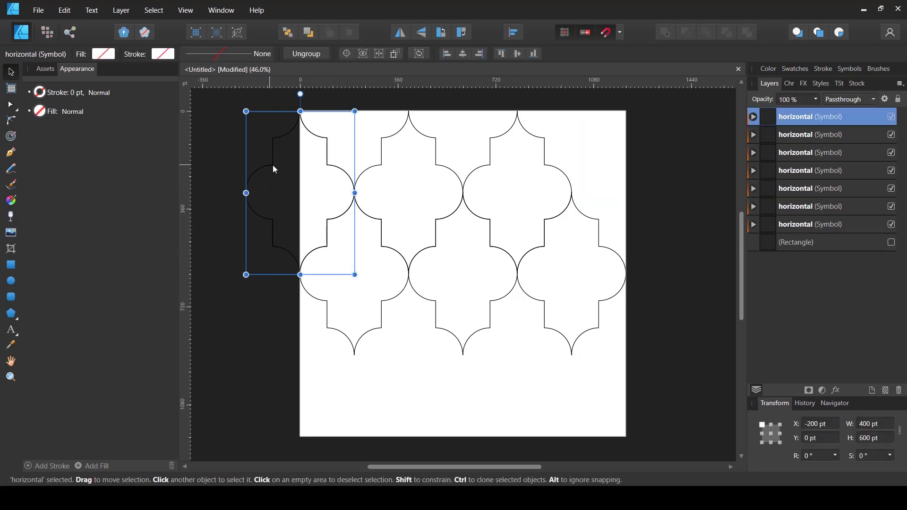
drag(273, 191, 597, 192)
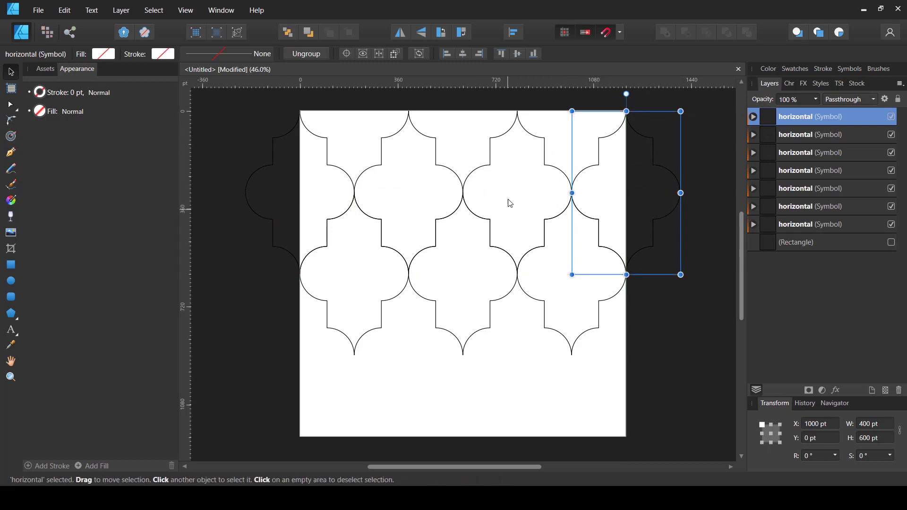
Step: Duplicate the central row of three symbols and snap the copies above the page's top edge at X 0 pt, Y -300 pt
drag(318, 380, 625, 328)
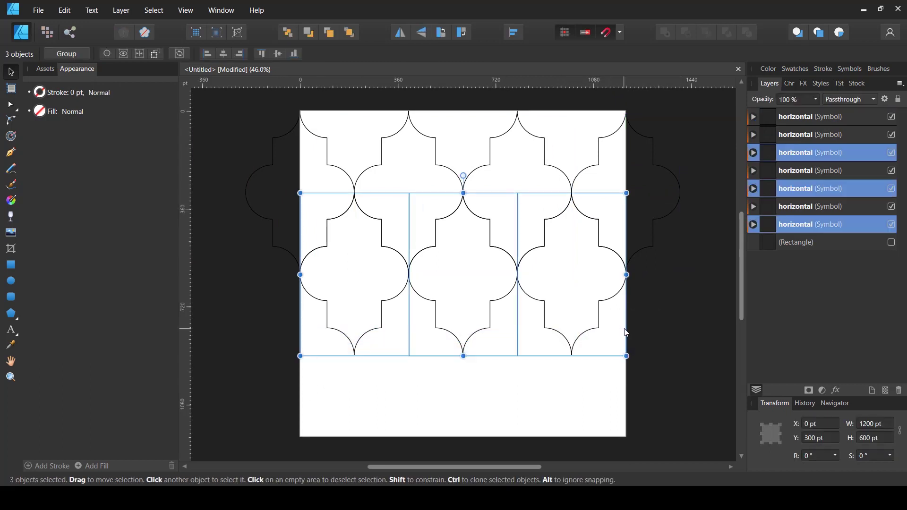
key(ctrl+j)
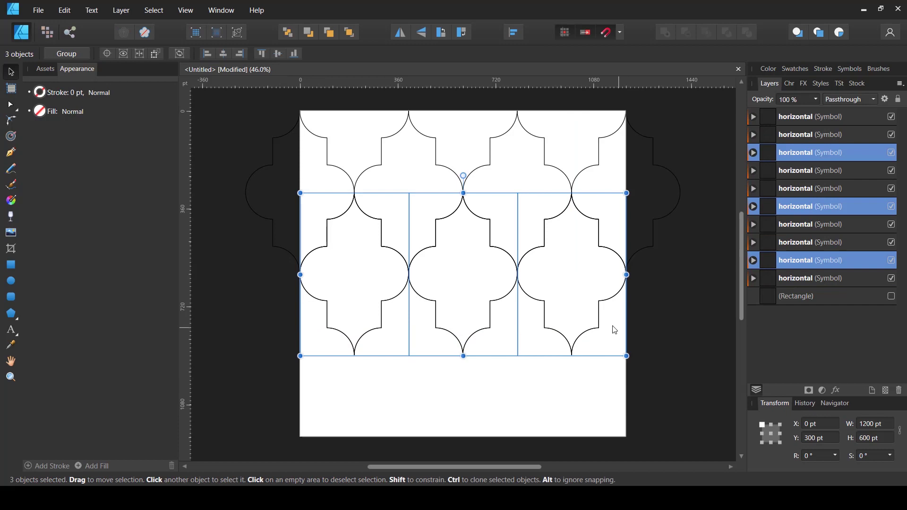
drag(595, 331, 612, 171)
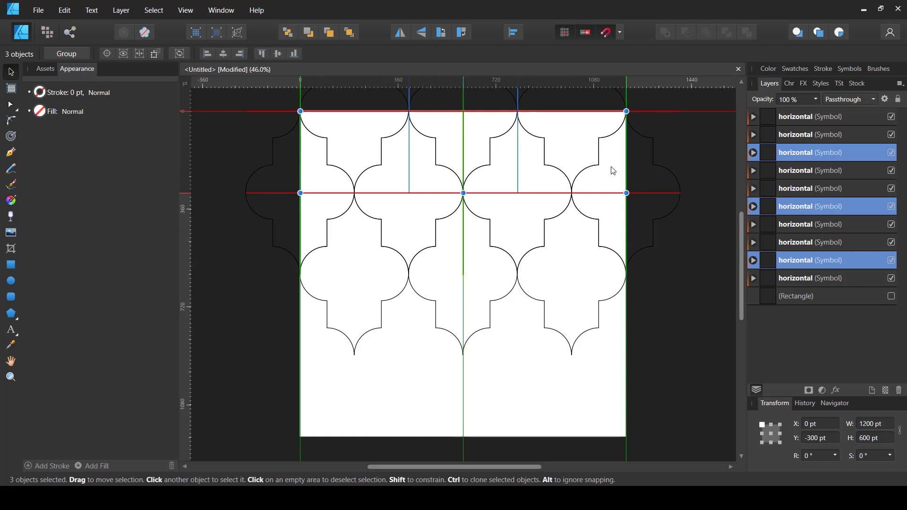
drag(613, 171, 613, 171)
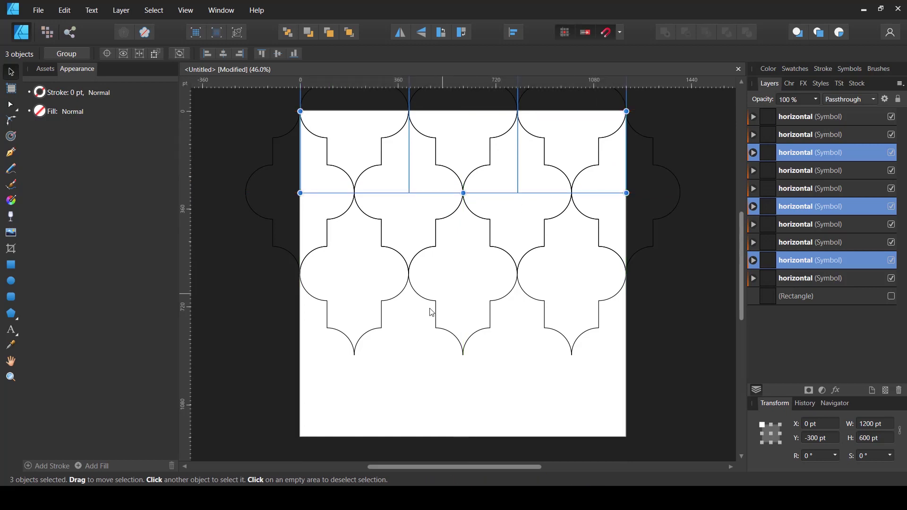
Step: Duplicate the central row of three symbols to X -200 pt, Y 600 pt, and complete that row with a fourth copy at X 1000 pt
drag(301, 388, 632, 327)
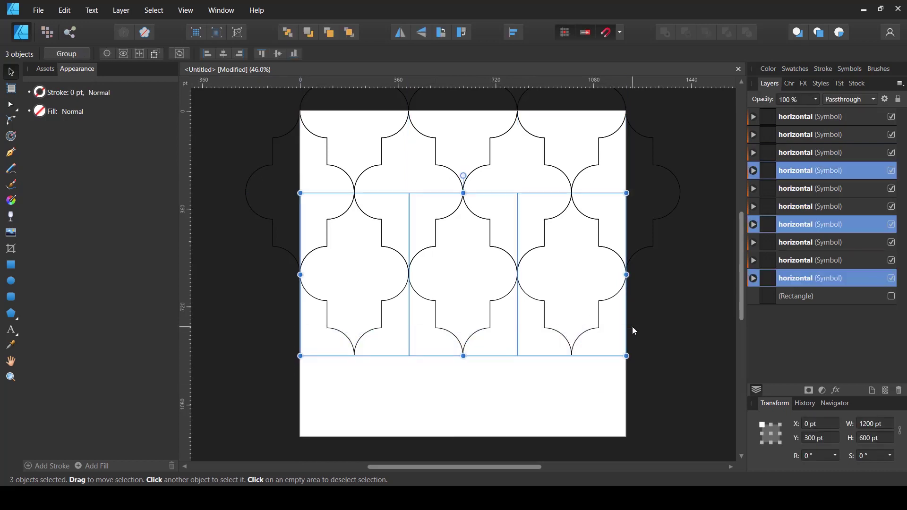
key(ctrl+j)
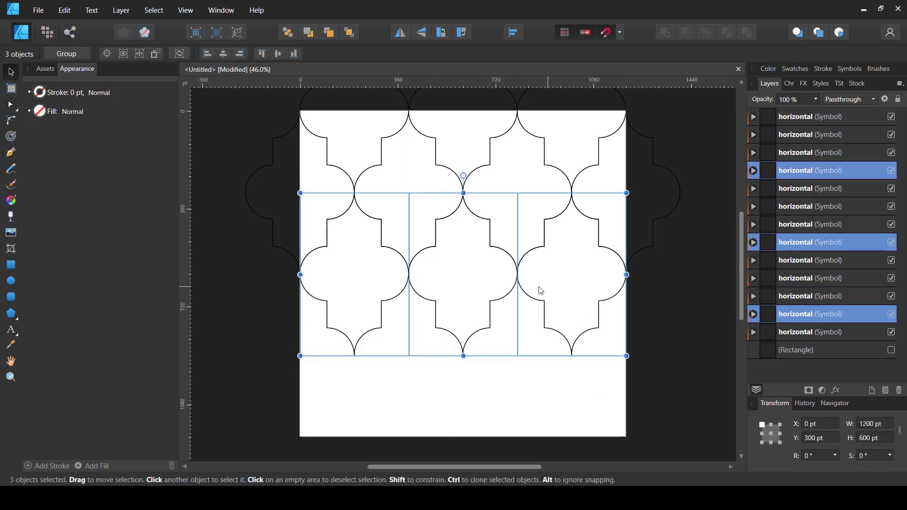
drag(532, 298, 477, 378)
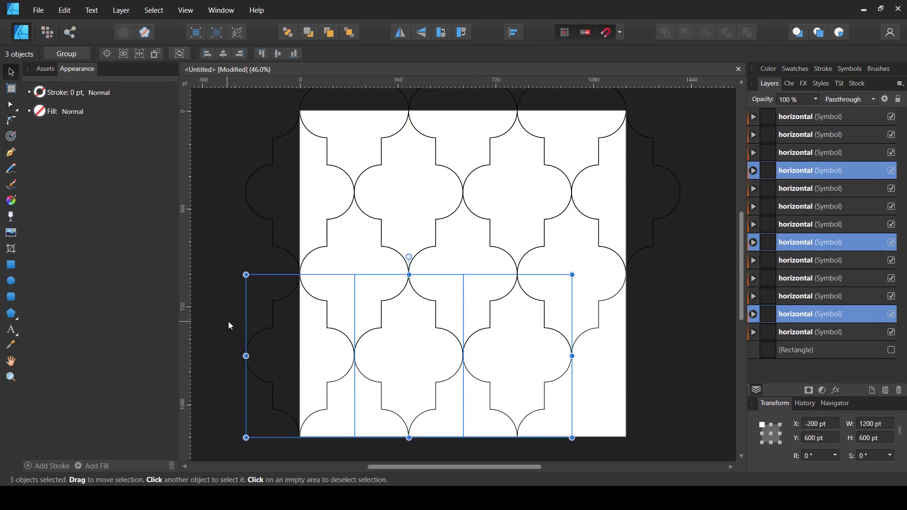
drag(227, 322, 597, 349)
key(ctrl+j)
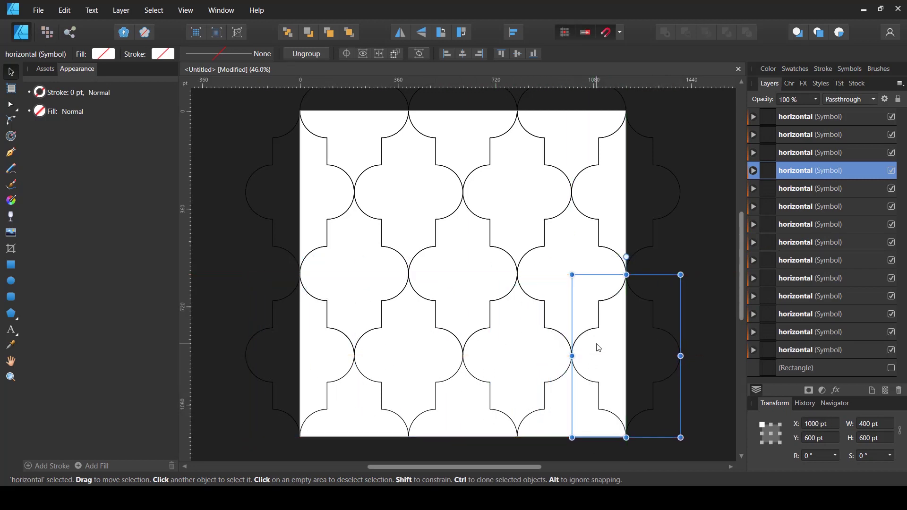
Step: Duplicate the lower row of four symbols and snap the copies half a tile down and right, at X 0 pt, Y 900 pt
scroll(522, 314, down, 3)
drag(255, 379, 660, 318)
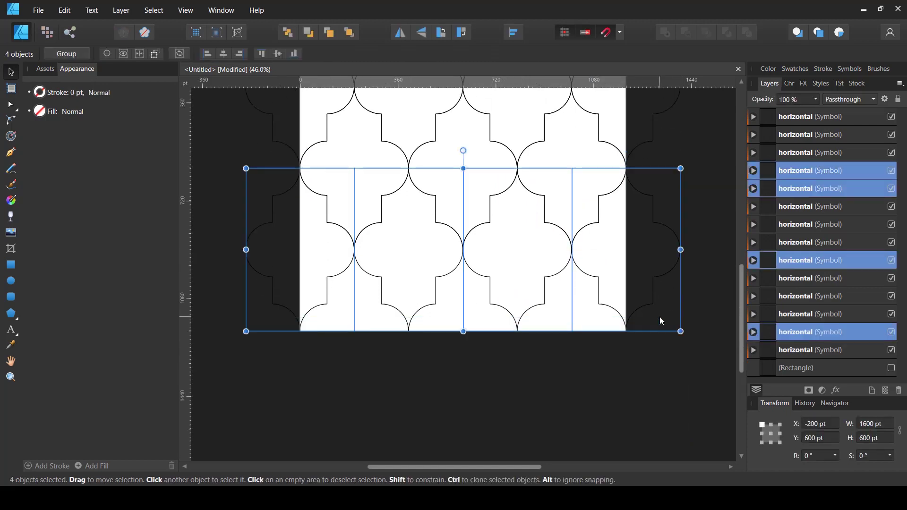
key(ctrl+j)
drag(353, 263, 407, 341)
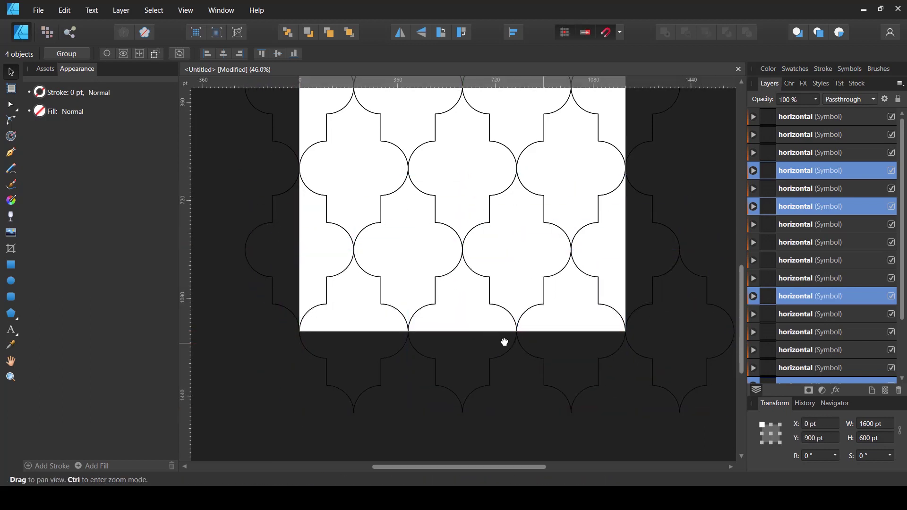
Step: Delete the surplus symbol lying entirely outside the page at X 1200 pt, Y 900 pt
drag(504, 342, 421, 330)
click(700, 288)
drag(700, 288, 628, 337)
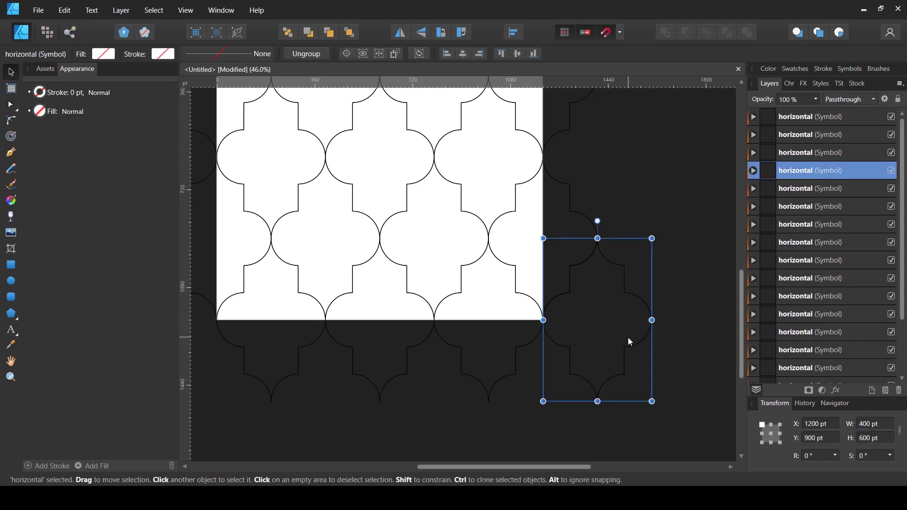
key(Delete)
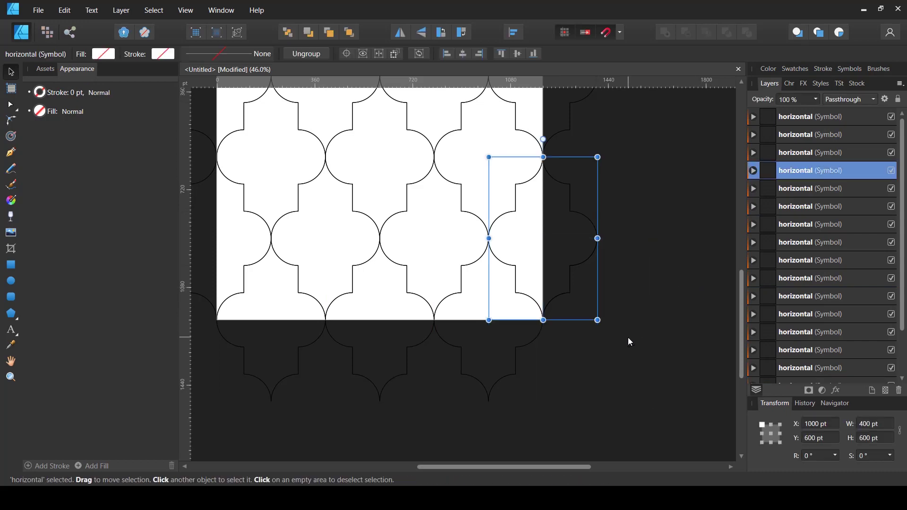
Step: Group all the symbol copies, leaving only the original central symbol and the hidden rectangle outside the group
scroll(594, 320, down, 1)
scroll(594, 320, up, 3)
click(680, 265)
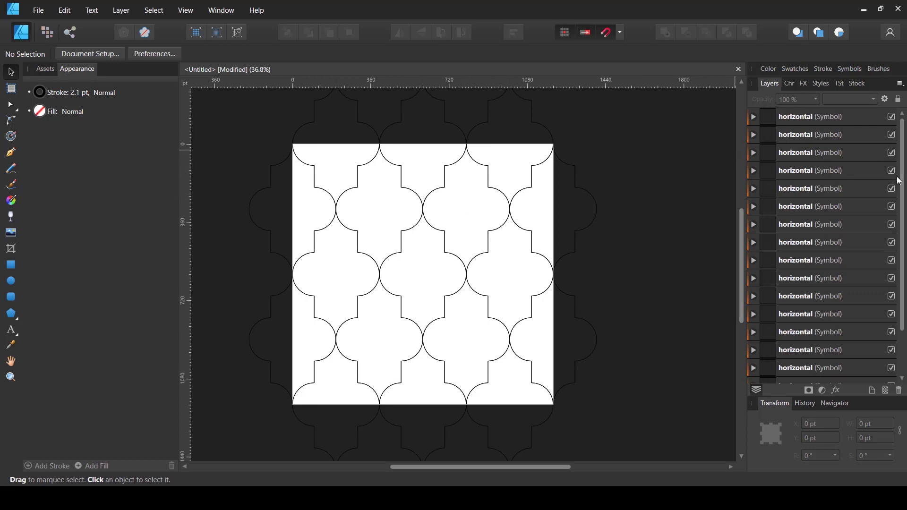
scroll(898, 181, down, 2)
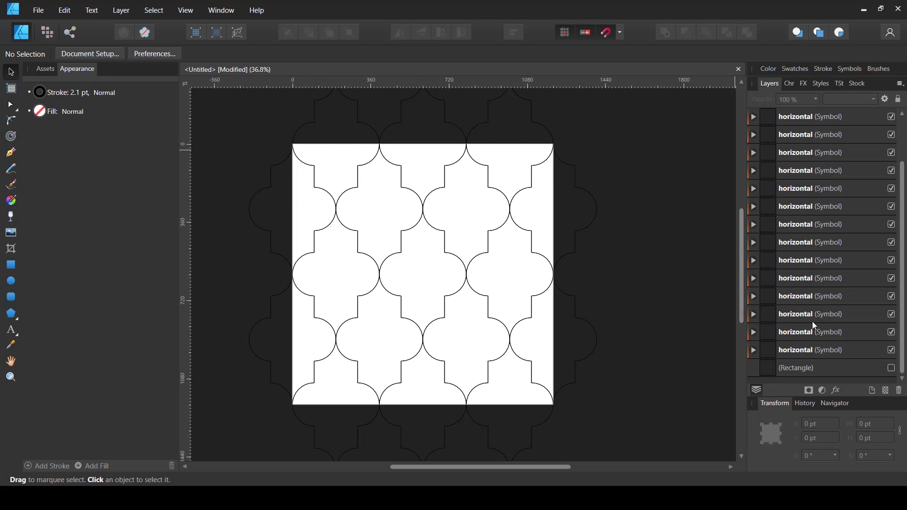
click(807, 336)
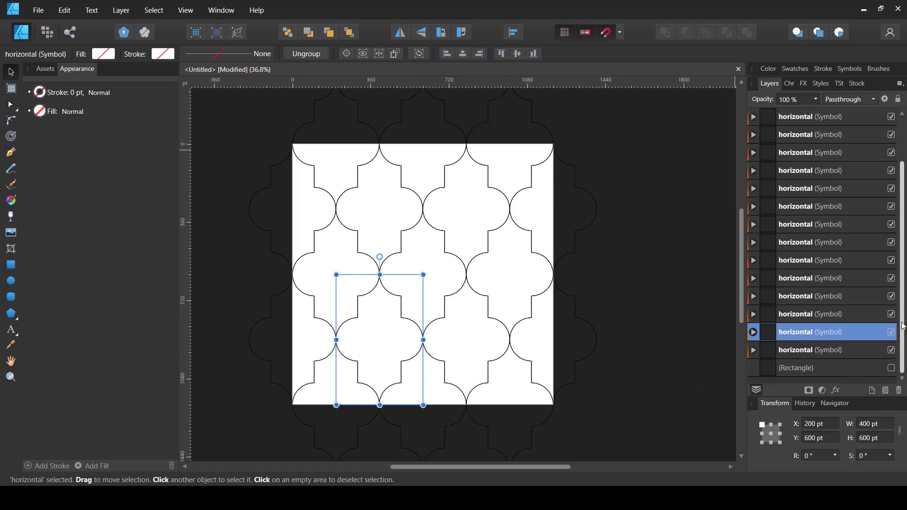
scroll(904, 326, up, 1)
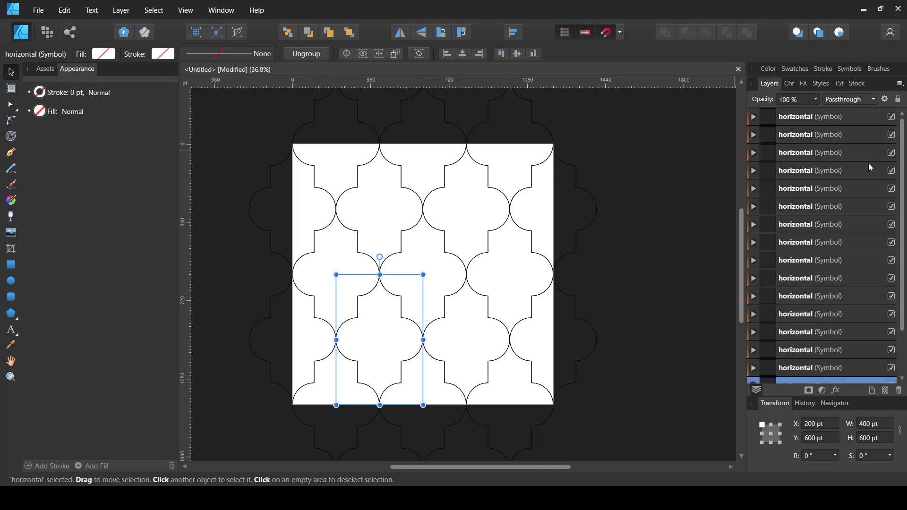
shift+click(808, 116)
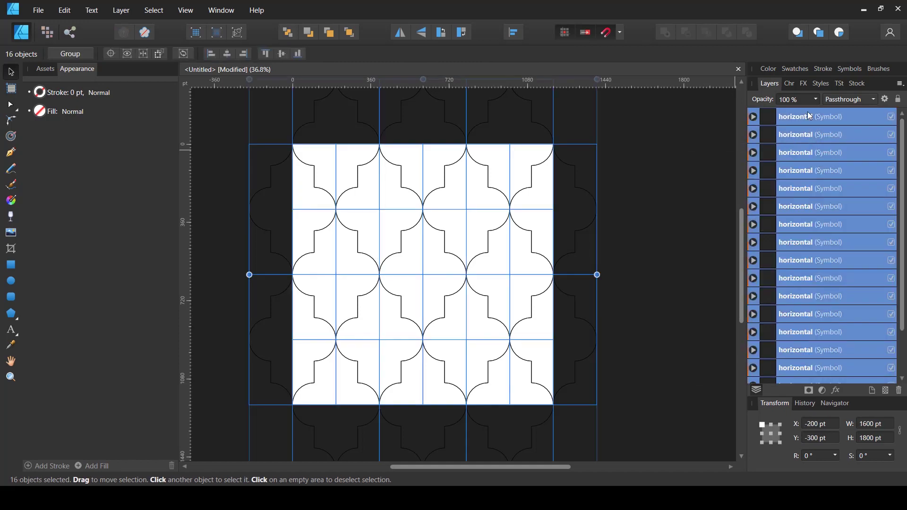
key(ctrl+g)
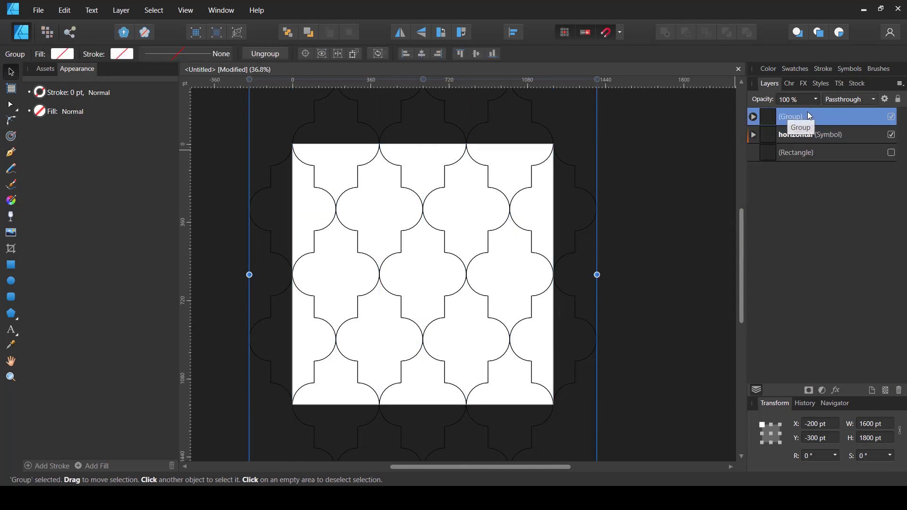
click(678, 165)
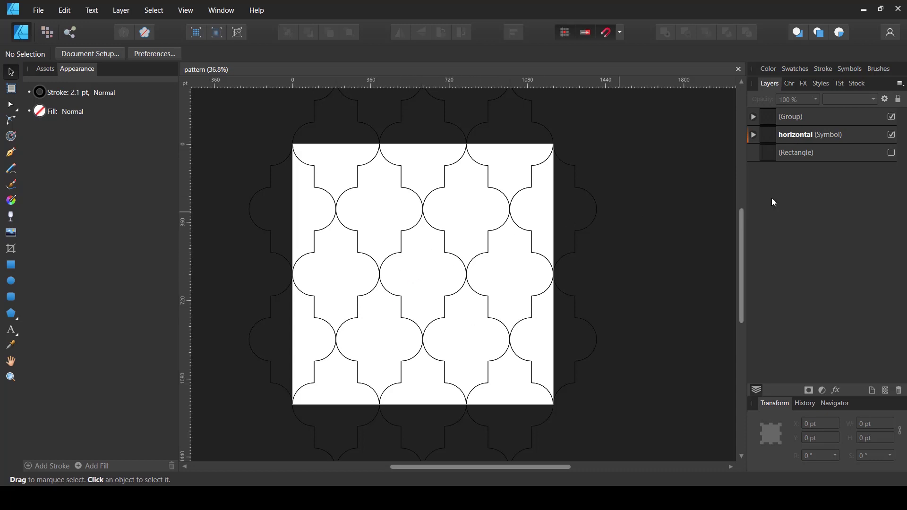
Step: Check the hidden rectangle, then expand the ungrouped horizontal symbol to show its curve
click(800, 156)
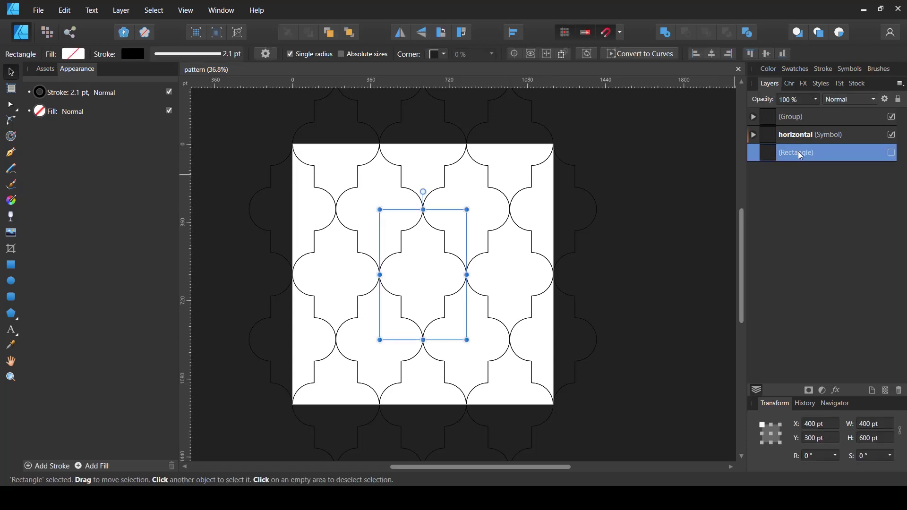
click(754, 134)
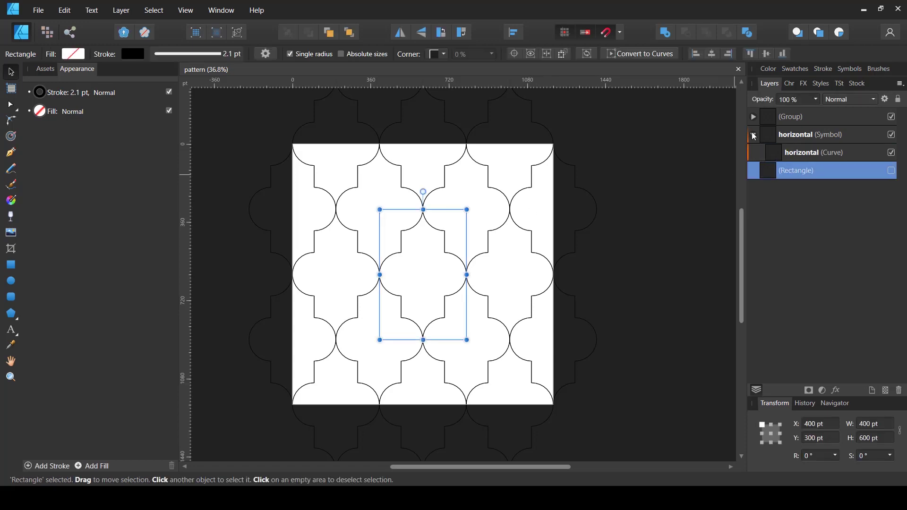
click(798, 158)
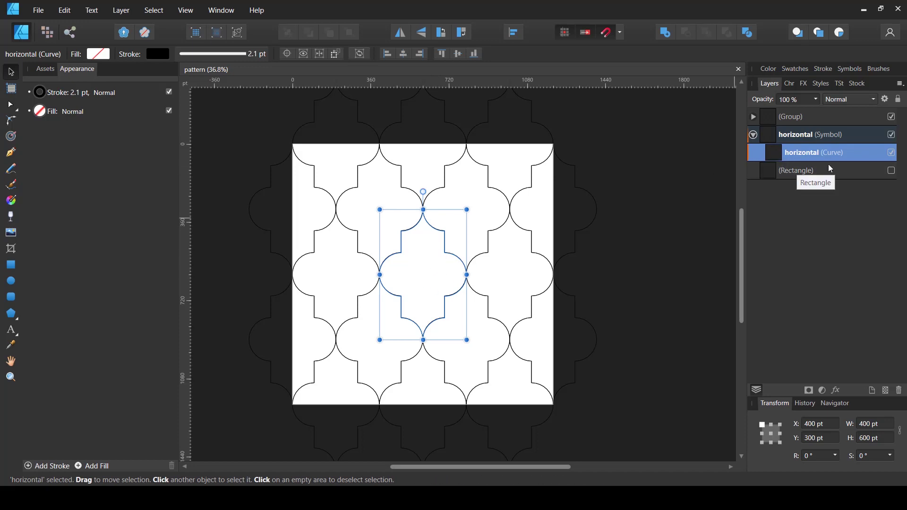
click(681, 153)
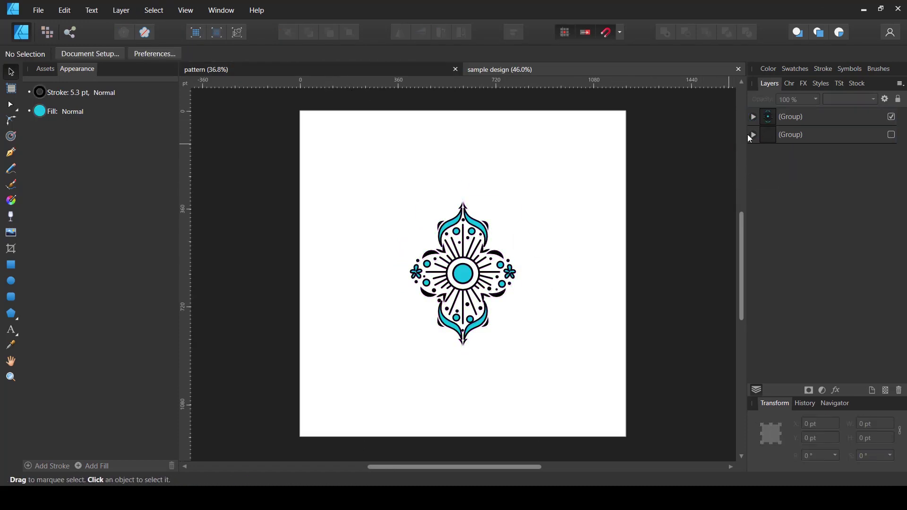
Step: Copy the visible ornament group from the sample design document and paste it inside the pattern's central symbol, above its outline curve
click(780, 115)
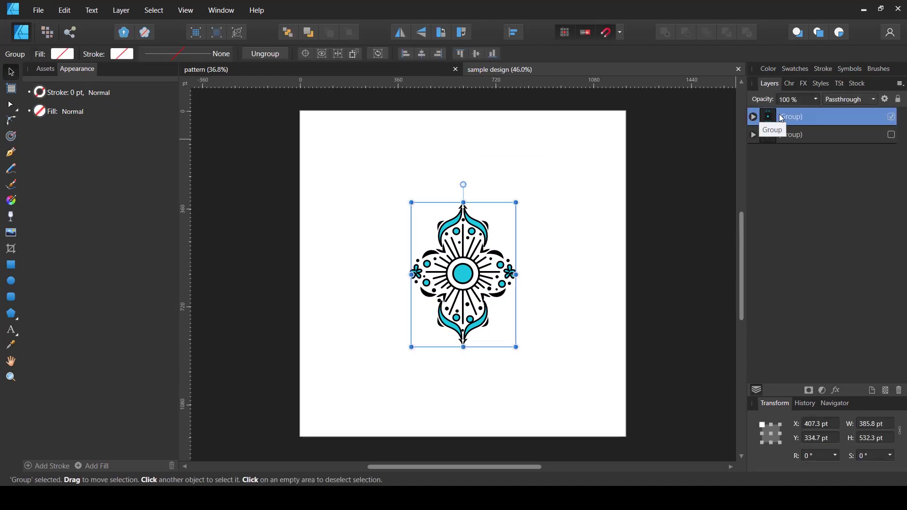
click(401, 68)
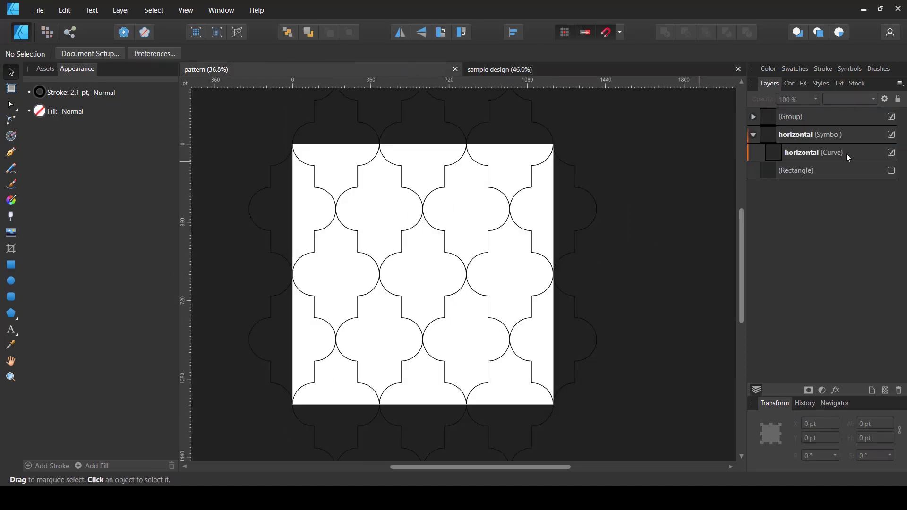
click(785, 138)
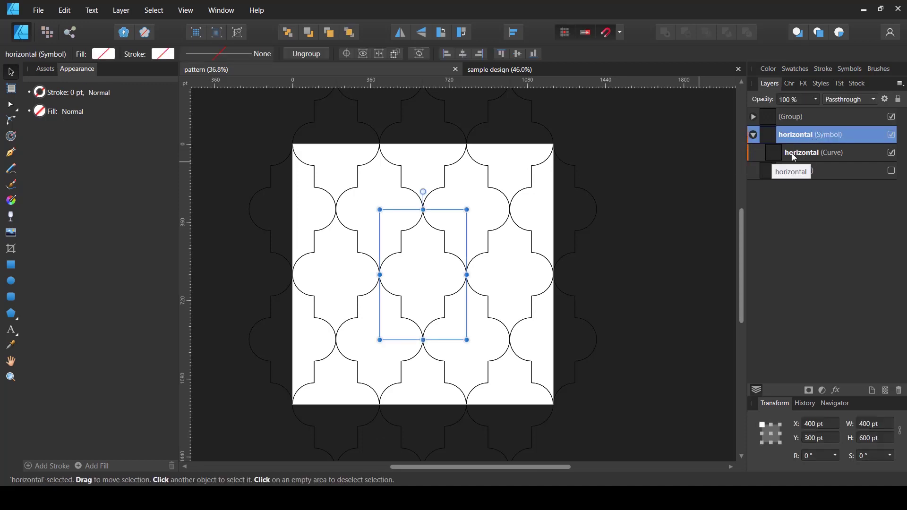
click(803, 156)
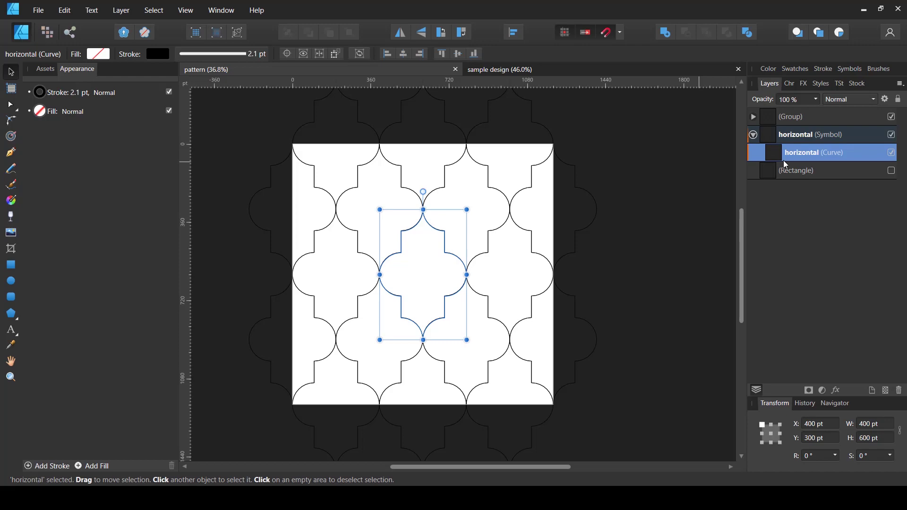
key(ctrl+v)
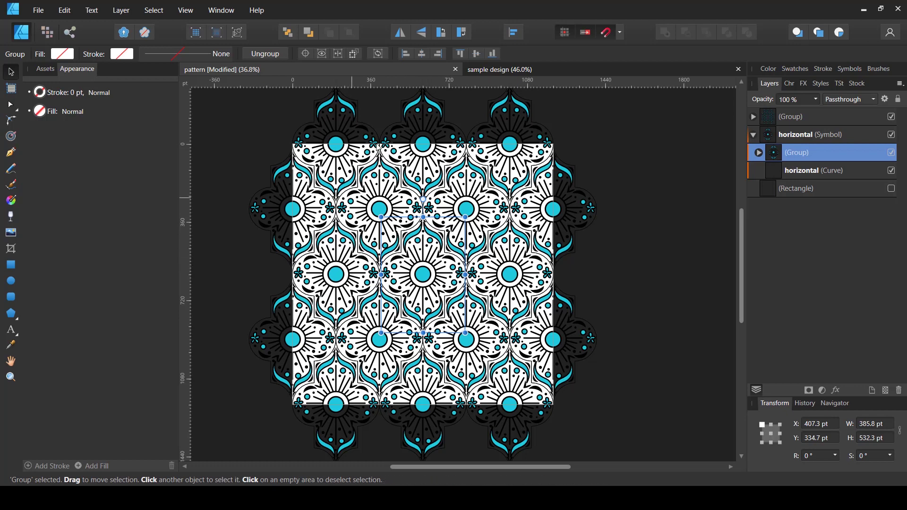
click(639, 280)
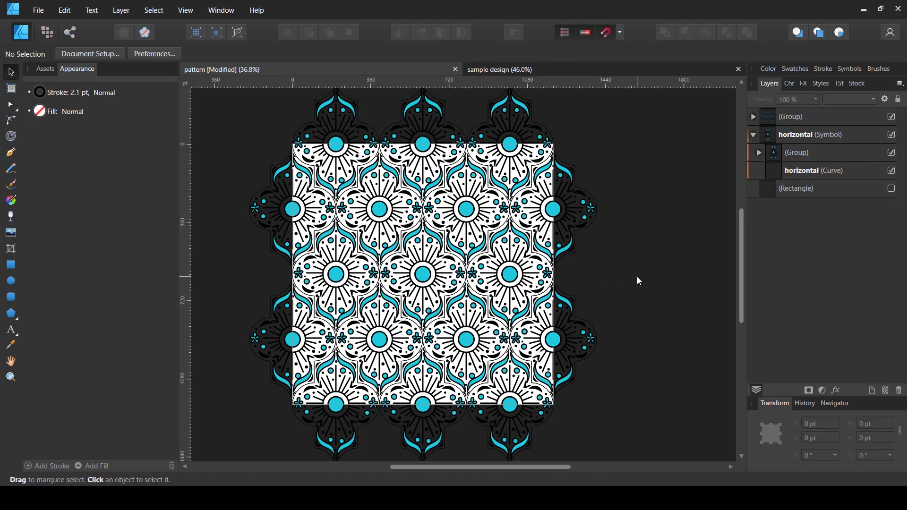
Step: Thicken the outline curve inside the central horizontal symbol to a stroke width of 13.9 pt
scroll(472, 283, up, 1)
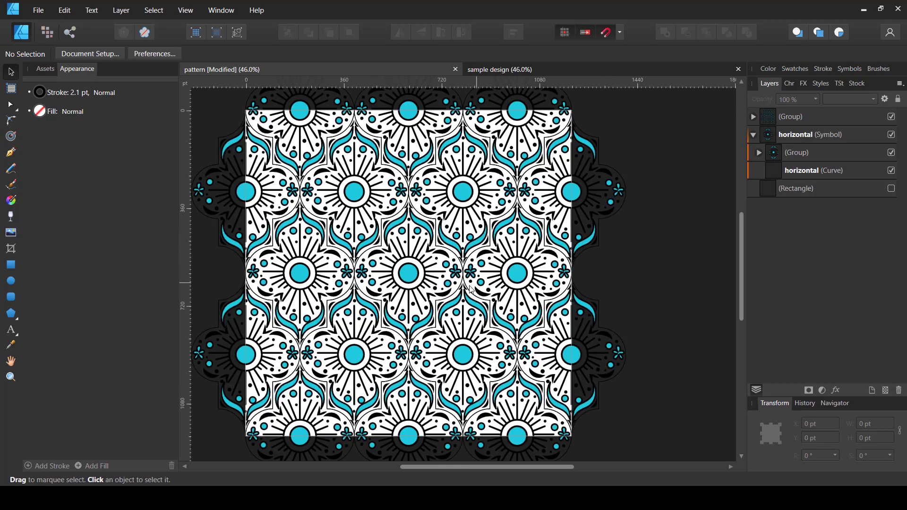
click(860, 172)
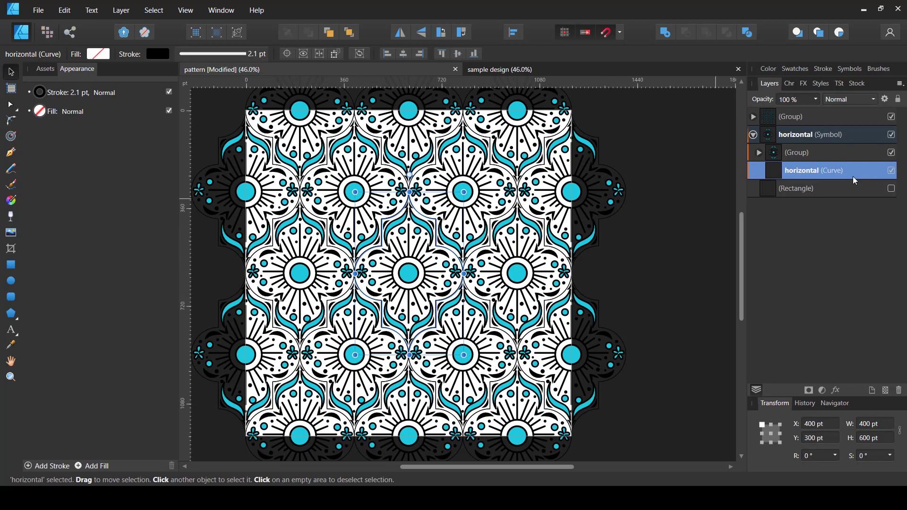
click(203, 55)
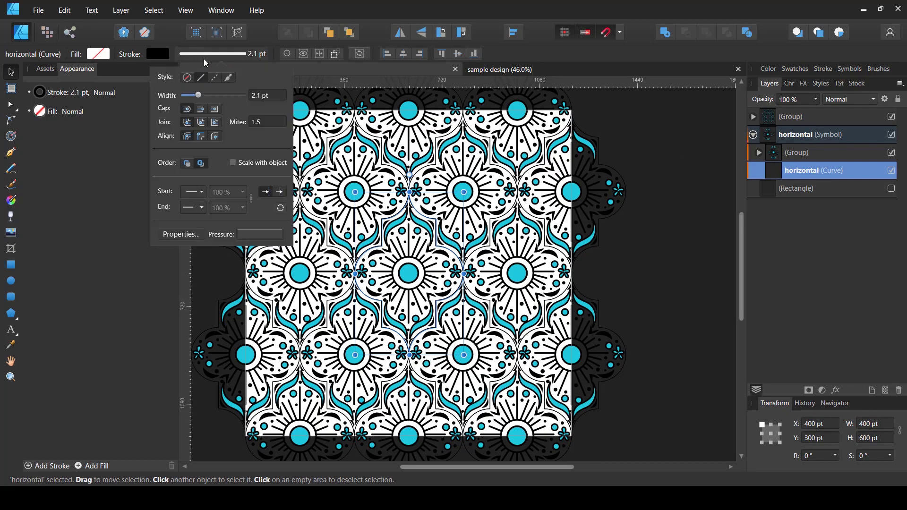
drag(197, 97, 211, 97)
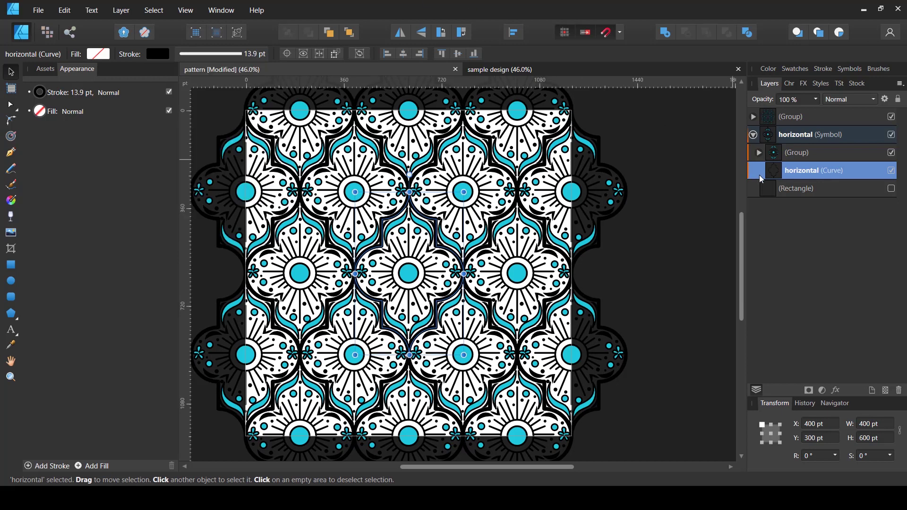
Step: Scale the ornament group inside the symbol proportionally about its centre to about 355.3 × 490.3 pt, then deselect it
click(792, 153)
scroll(410, 343, up, 2)
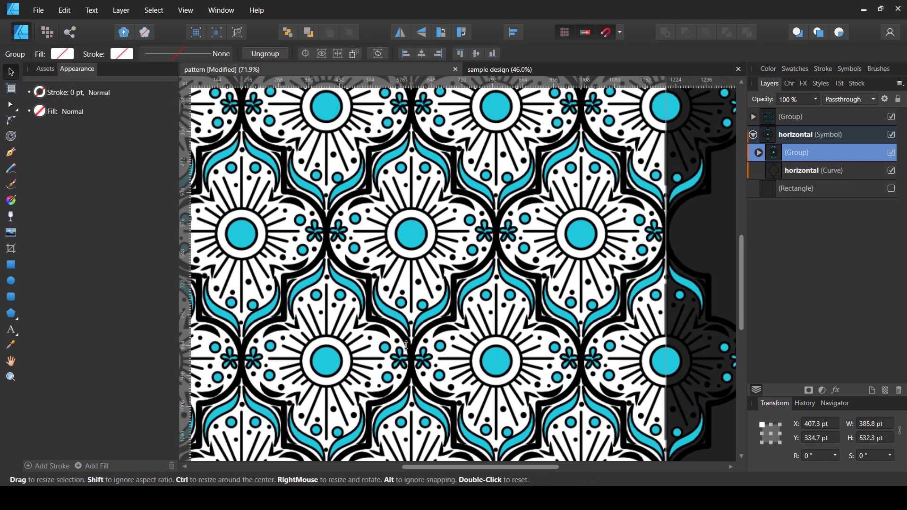
drag(411, 352, 414, 341)
scroll(447, 307, up, 2)
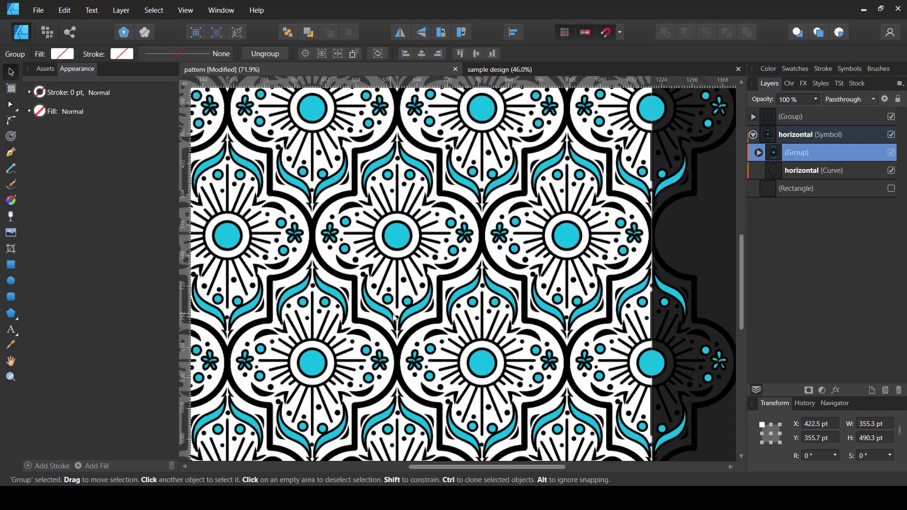
scroll(446, 307, down, 2)
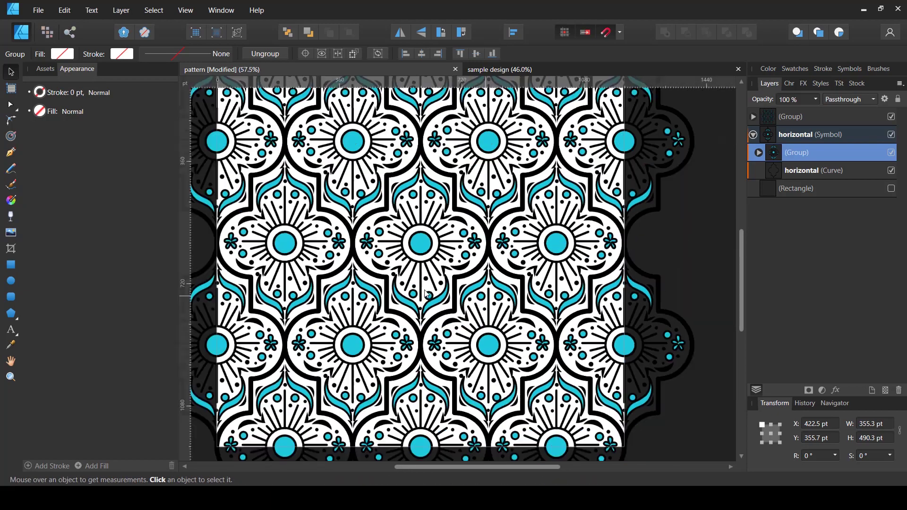
scroll(417, 295, down, 2)
scroll(416, 295, down, 2)
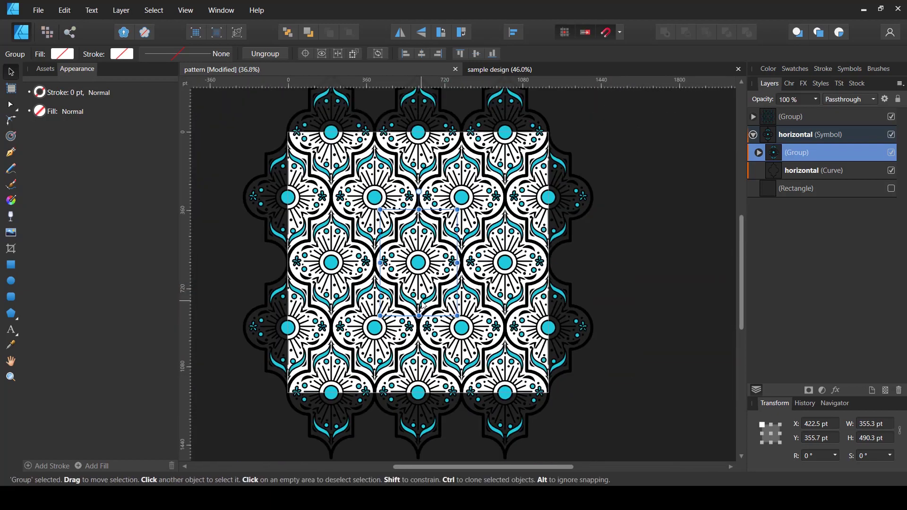
click(677, 276)
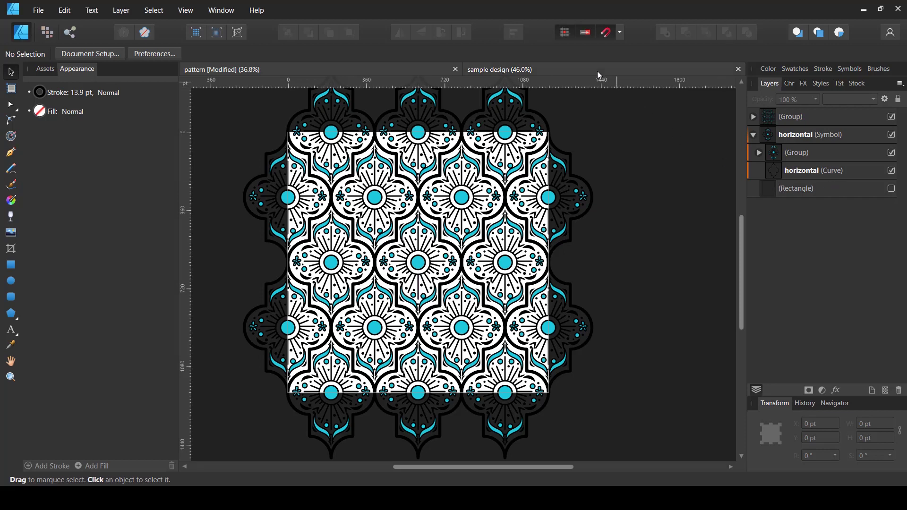
Step: Switch to the sample design document
click(586, 67)
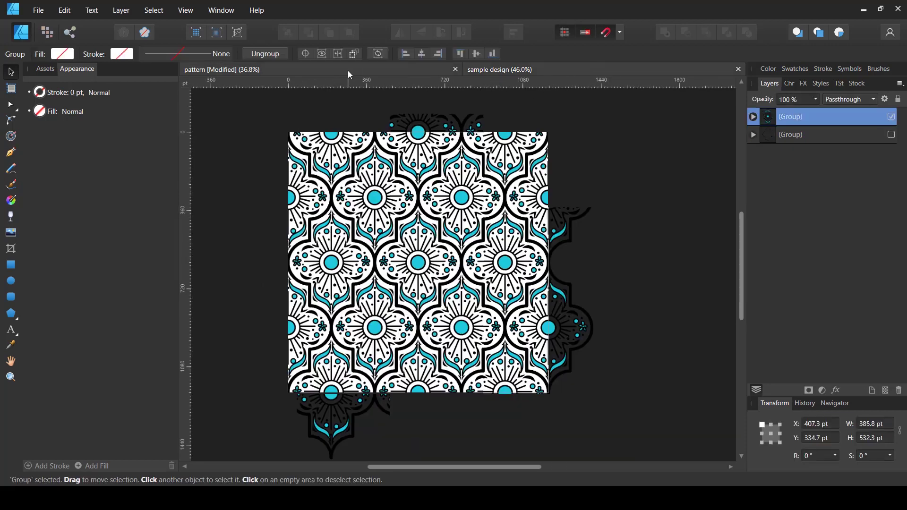